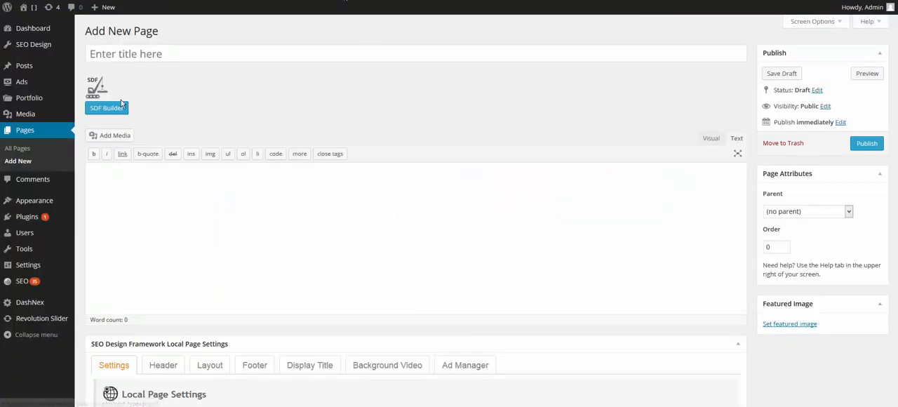
- Open the SDF Builder for the new page, add two hero sections and split the first one into three 1/3 columns
{"action": "left_click", "coordinate": [106, 108]}
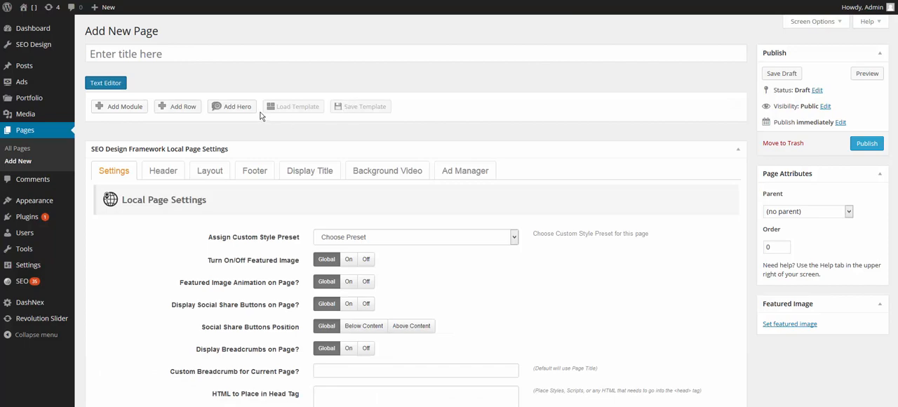
{"action": "left_click", "coordinate": [232, 106]}
{"action": "left_click", "coordinate": [232, 106]}
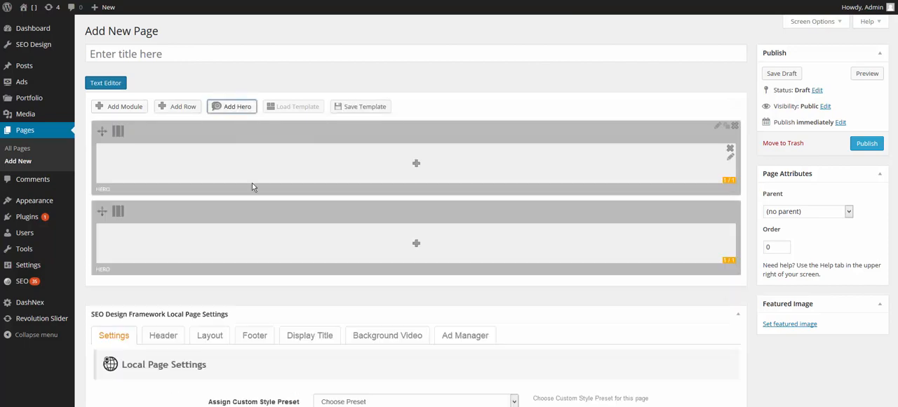
{"action": "left_click", "coordinate": [222, 127]}
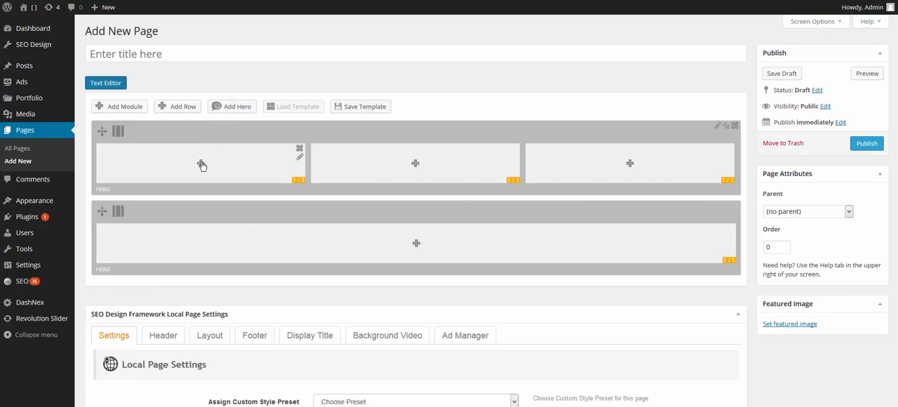
- Insert an Image module with sdf-quicksilver-skin.png from the media library into the first column of the first hero
{"action": "left_click", "coordinate": [201, 165]}
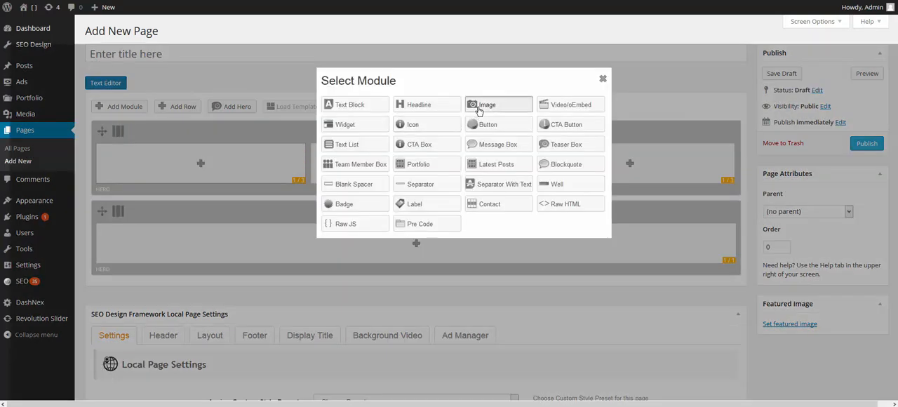
{"action": "left_click", "coordinate": [479, 110]}
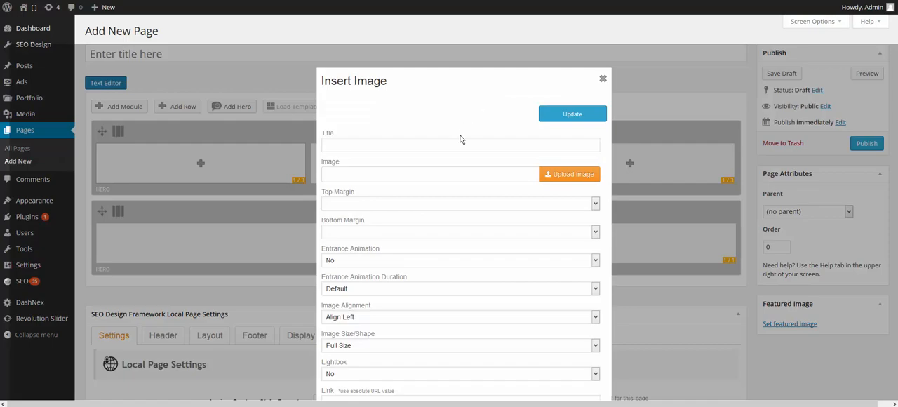
{"action": "left_click", "coordinate": [571, 175]}
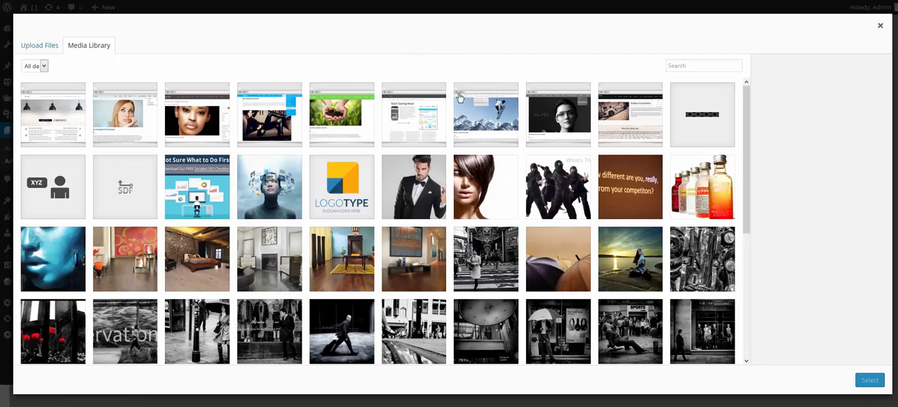
{"action": "left_click", "coordinate": [509, 119]}
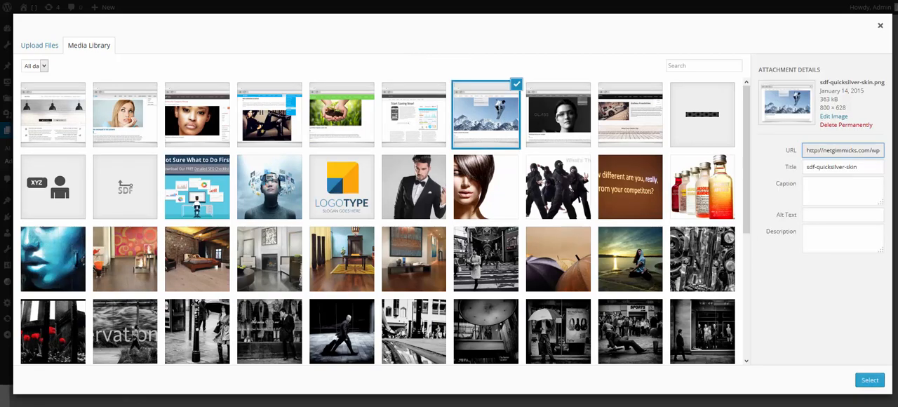
{"action": "left_click", "coordinate": [869, 380]}
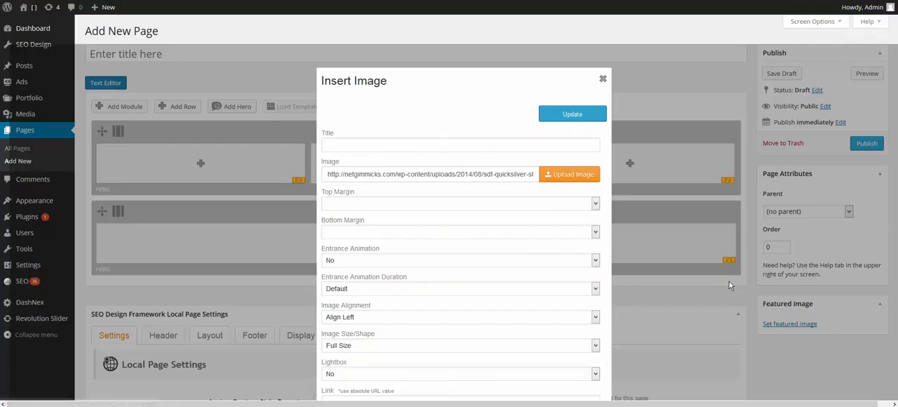
{"action": "left_click", "coordinate": [568, 116]}
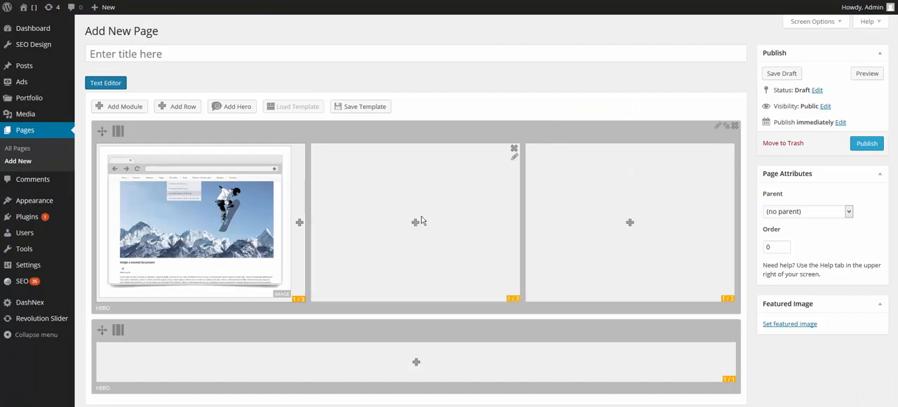
- Insert an Image module with sdf-tach-tech-al-skin.png from the media library into the middle column
{"action": "left_click", "coordinate": [416, 221]}
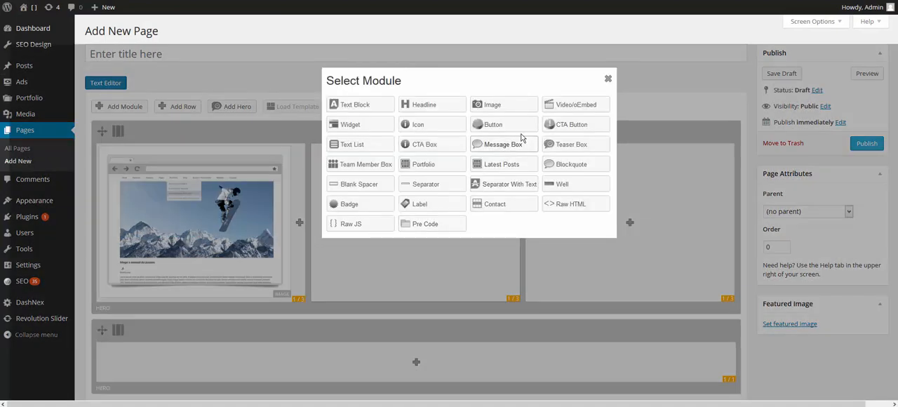
{"action": "left_click", "coordinate": [496, 106]}
{"action": "left_click", "coordinate": [563, 177]}
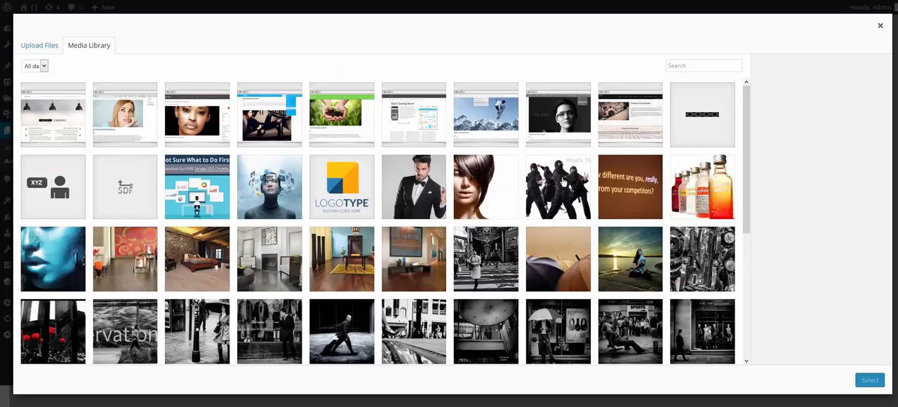
{"action": "left_click", "coordinate": [543, 108]}
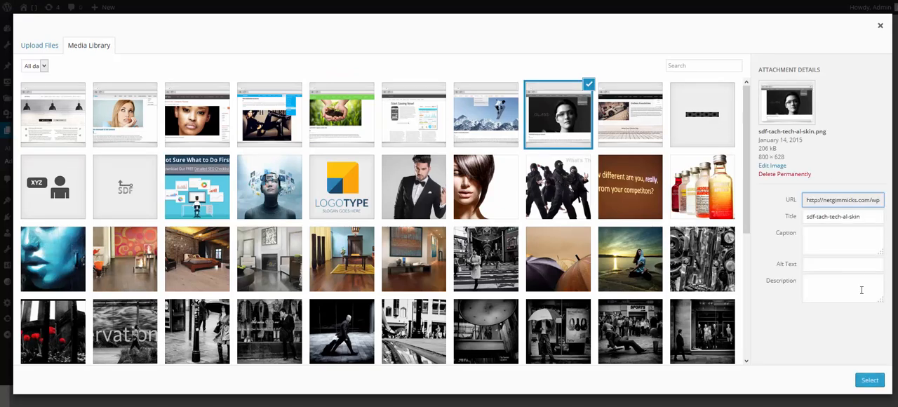
{"action": "left_click", "coordinate": [870, 379]}
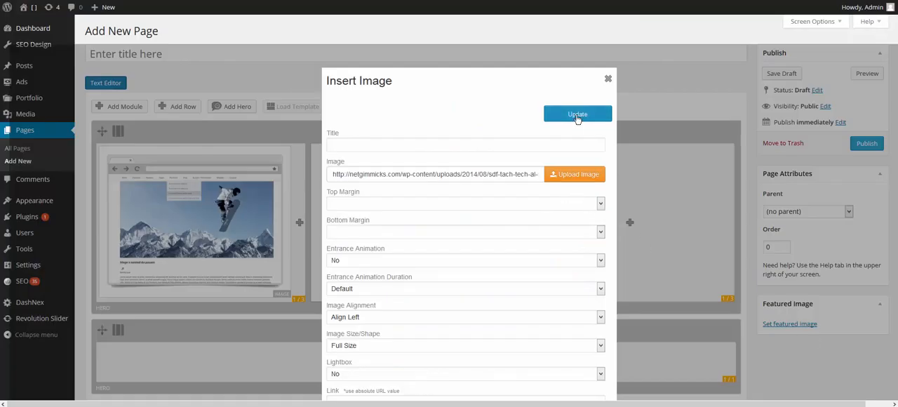
{"action": "left_click", "coordinate": [577, 114]}
- Insert an Image module with sdf-throwback-skin.png from the media library into the third column
{"action": "left_click", "coordinate": [630, 222]}
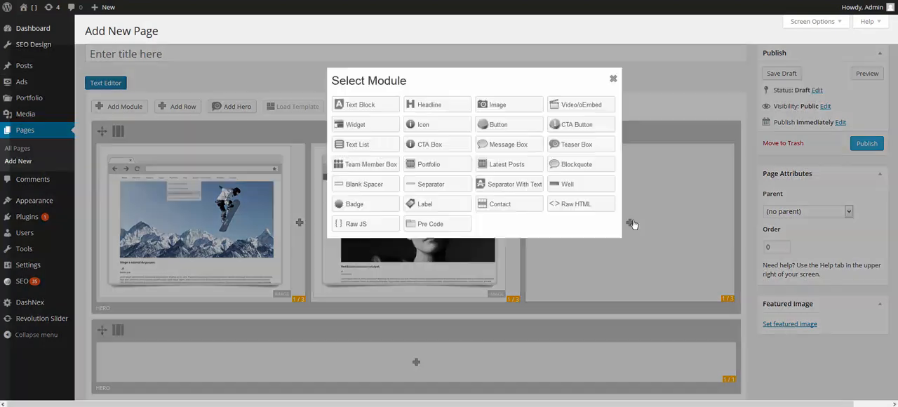
{"action": "left_click", "coordinate": [506, 105]}
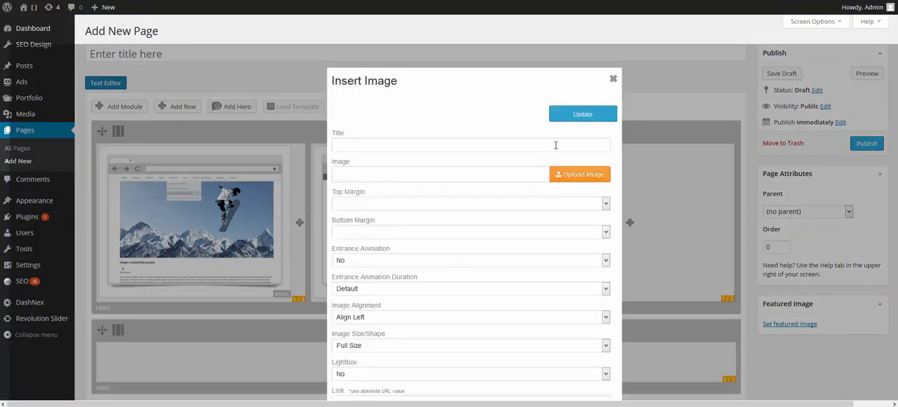
{"action": "left_click", "coordinate": [586, 178]}
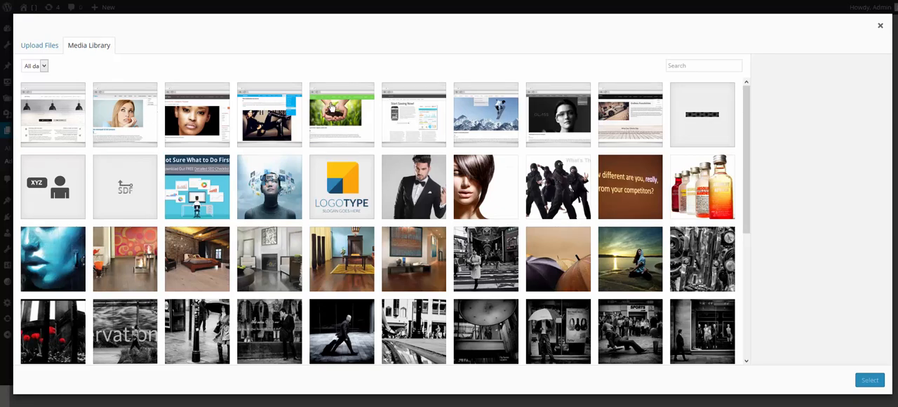
{"action": "left_click", "coordinate": [616, 116]}
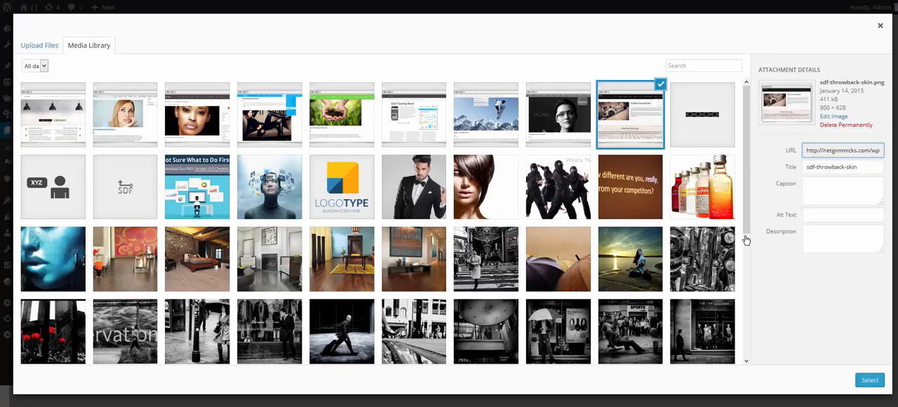
{"action": "left_click", "coordinate": [870, 379]}
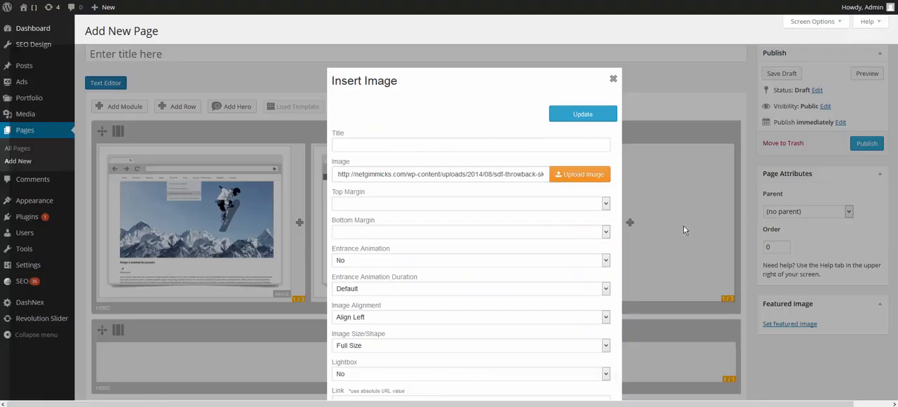
{"action": "left_click", "coordinate": [593, 112]}
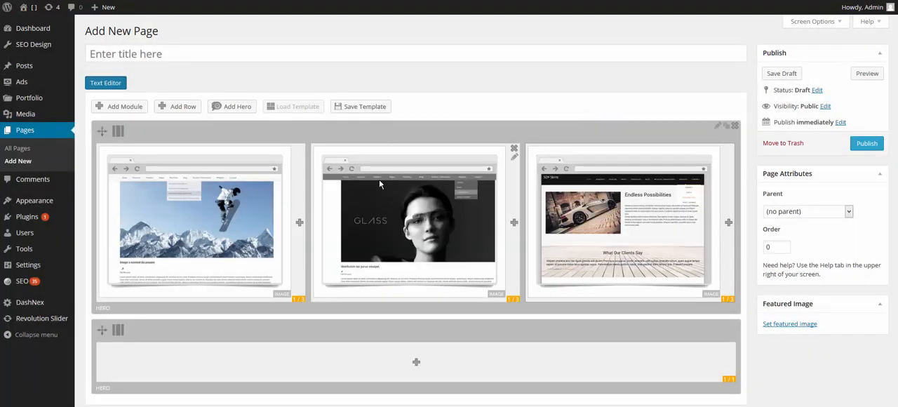
- Add a Text Block below the snowboarder image, filled with the opening Lorem ipsum text copied from the Lorem Ipsum page
{"action": "left_click", "coordinate": [300, 224]}
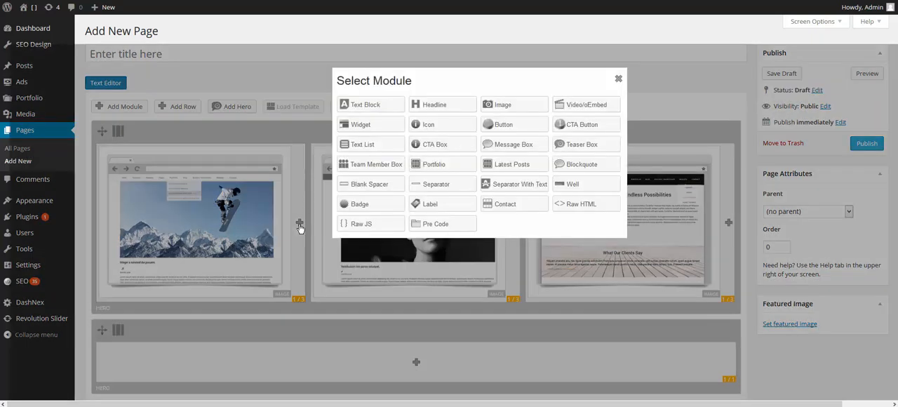
{"action": "left_click", "coordinate": [361, 107]}
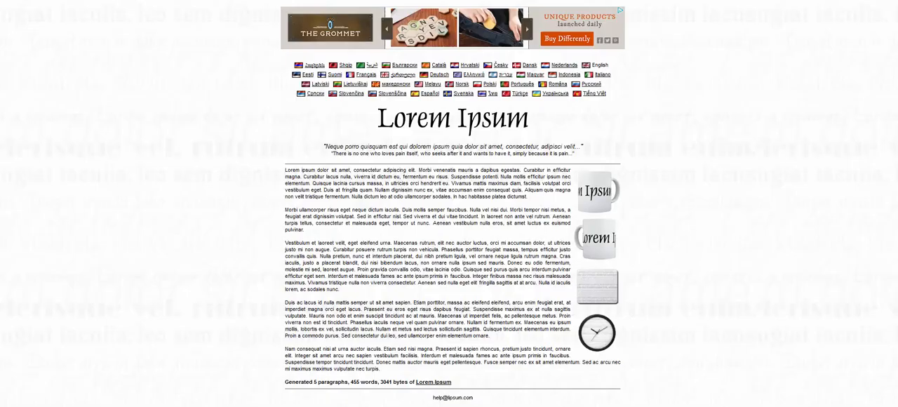
{"action": "left_click_drag", "start_coordinate": [447, 183], "coordinate": [284, 170]}
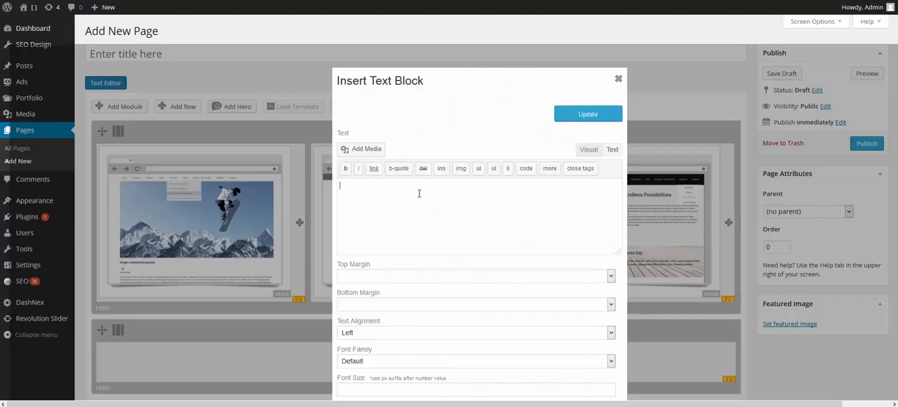
{"action": "type", "text": "Lorem ipsum dolor sit amet, consectetur adipiscing elit. Morbi venenatis mauris a dapibus egestas. Curabitur in efficitur magna. Curabitur lacus nulla, viverra id dictum eu, fermentum eu risus. Suspendisse potenti. Nulla mollis efficitur ipsum nec elementum. Quisque lacinia cursus massa, in ultricies orci hendrerit eu."}
{"action": "left_click", "coordinate": [587, 113]}
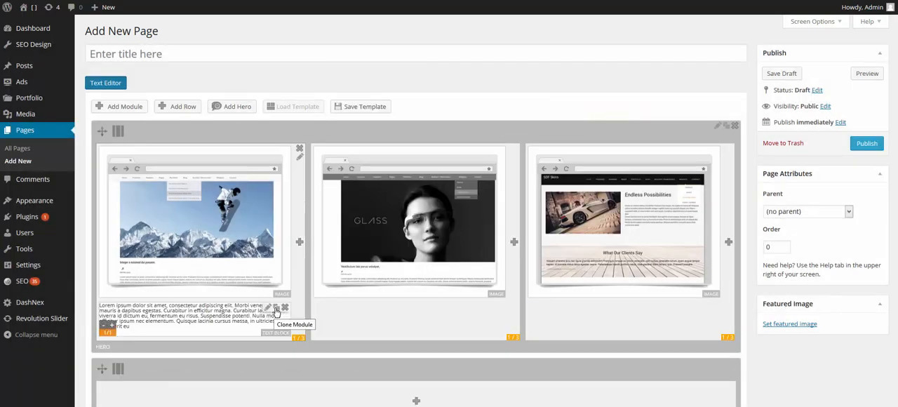
- Clone the text block twice and place one copy below the image in each of the other two columns
{"action": "left_click", "coordinate": [276, 311]}
{"action": "left_click", "coordinate": [276, 311]}
{"action": "mouse_move", "coordinate": [202, 317]}
{"action": "left_mouse_down"}
{"action": "mouse_move", "coordinate": [366, 314]}
{"action": "mouse_move", "coordinate": [397, 324]}
{"action": "mouse_move", "coordinate": [220, 325]}
{"action": "mouse_move", "coordinate": [439, 184]}
{"action": "left_mouse_up"}
{"action": "left_click_drag", "start_coordinate": [224, 325], "coordinate": [587, 309]}
{"action": "left_click_drag", "start_coordinate": [419, 160], "coordinate": [408, 311]}
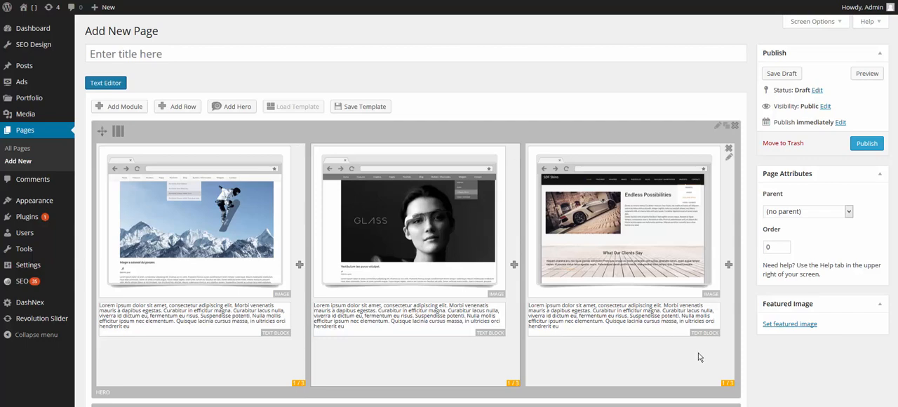
- Start a Headline module in the first column and give it the title "My Teaser Title"
{"action": "left_click", "coordinate": [300, 267]}
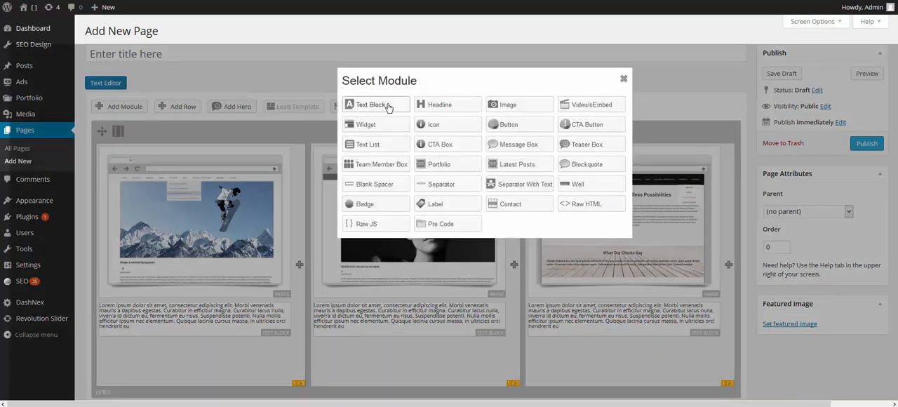
{"action": "left_click", "coordinate": [430, 105]}
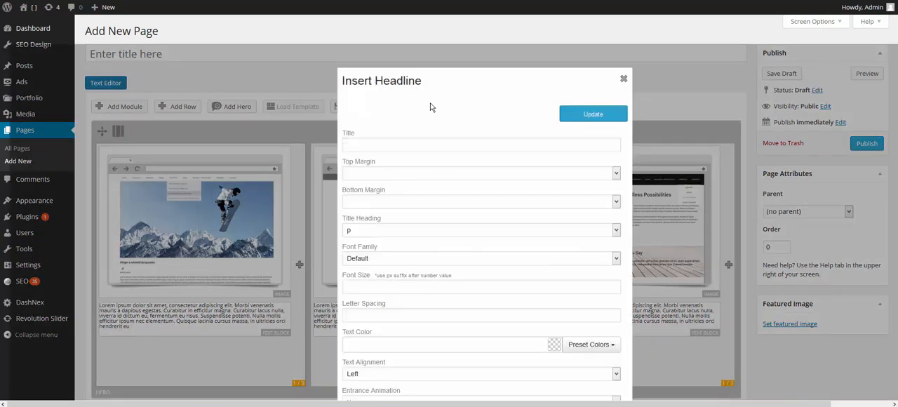
{"action": "left_click", "coordinate": [417, 141]}
{"action": "type", "text": "M"}
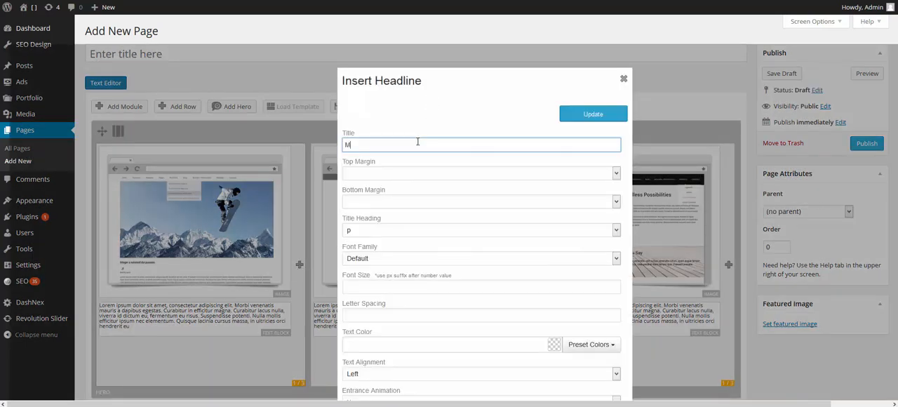
{"action": "type", "text": "y Teaser Title"}
- Set the headline's top margin and bottom margin to 5px each
{"action": "left_click", "coordinate": [369, 178]}
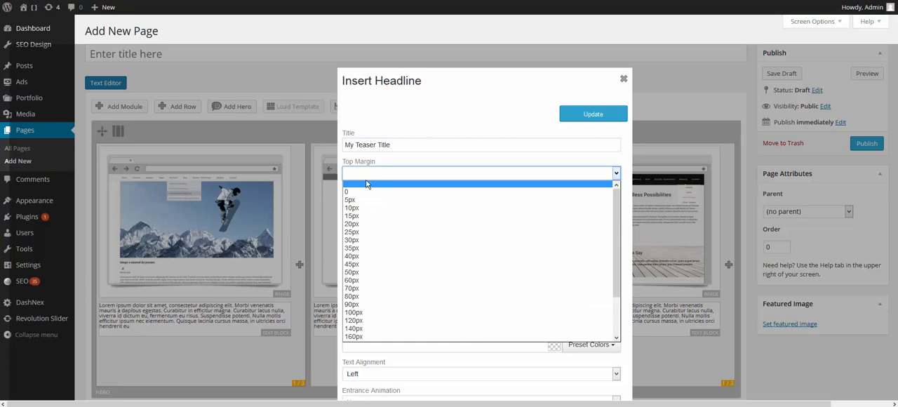
{"action": "left_click", "coordinate": [364, 183]}
{"action": "key", "text": "5"}
{"action": "left_click", "coordinate": [358, 202]}
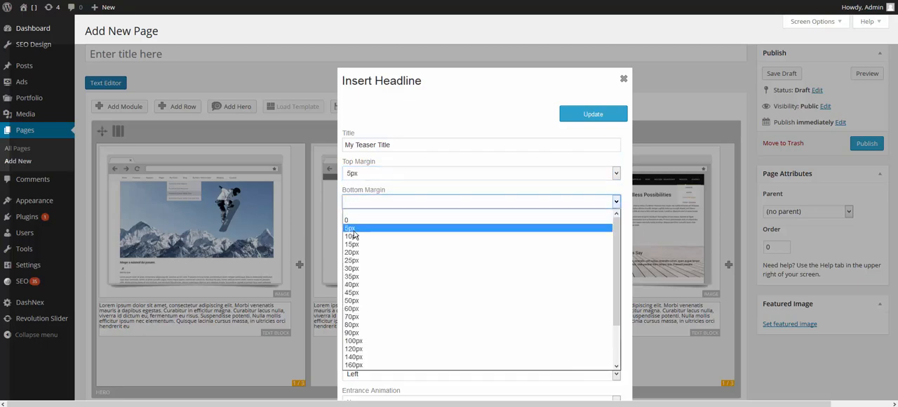
{"action": "left_click", "coordinate": [355, 231]}
- Set the title heading to h1, keep the Default font family and insert the headline
{"action": "left_click", "coordinate": [356, 235]}
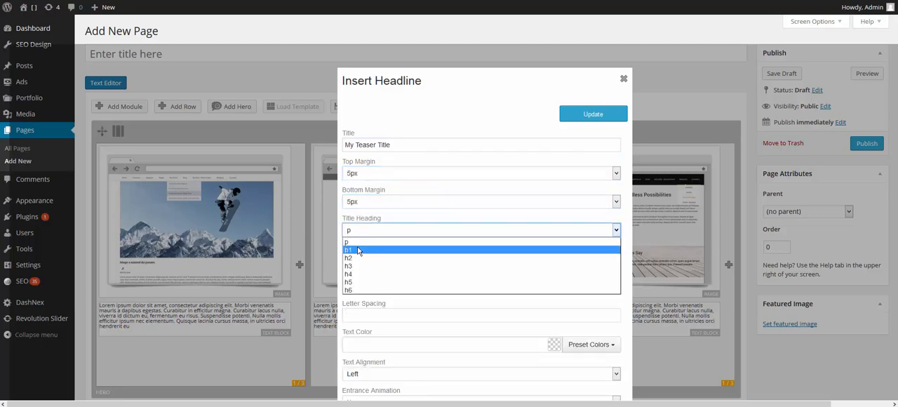
{"action": "left_click", "coordinate": [360, 251]}
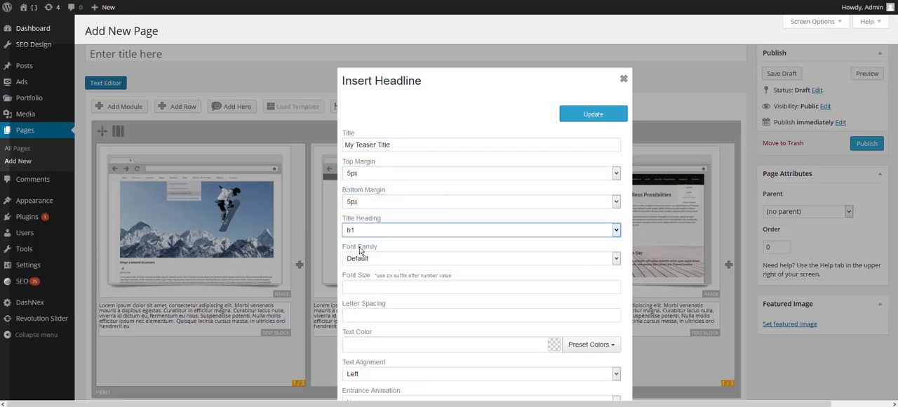
{"action": "left_click", "coordinate": [409, 256]}
{"action": "left_click", "coordinate": [397, 262]}
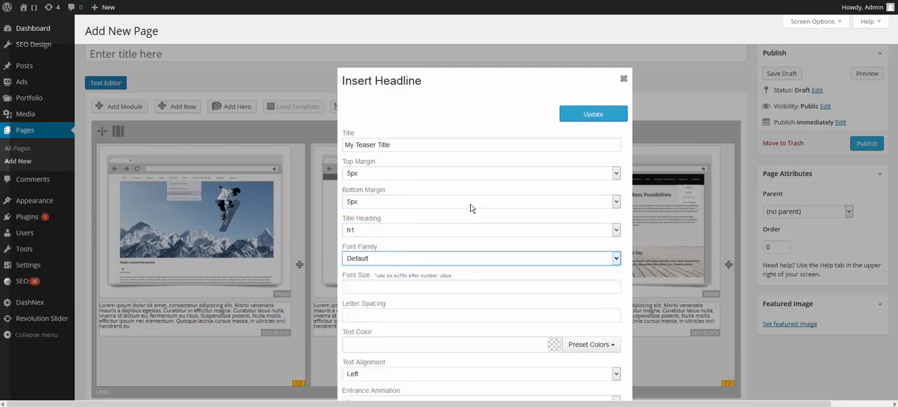
{"action": "left_click", "coordinate": [574, 113]}
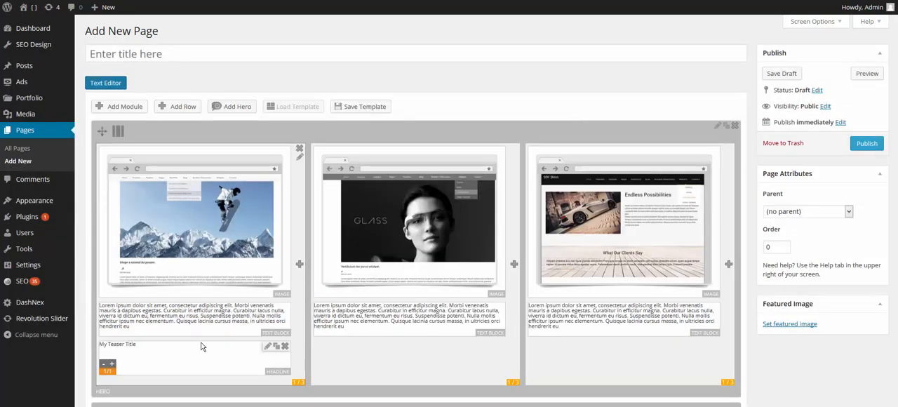
- Move the "My Teaser Title" headline above the first column's image and clone it twice
{"action": "left_click_drag", "start_coordinate": [193, 360], "coordinate": [199, 166]}
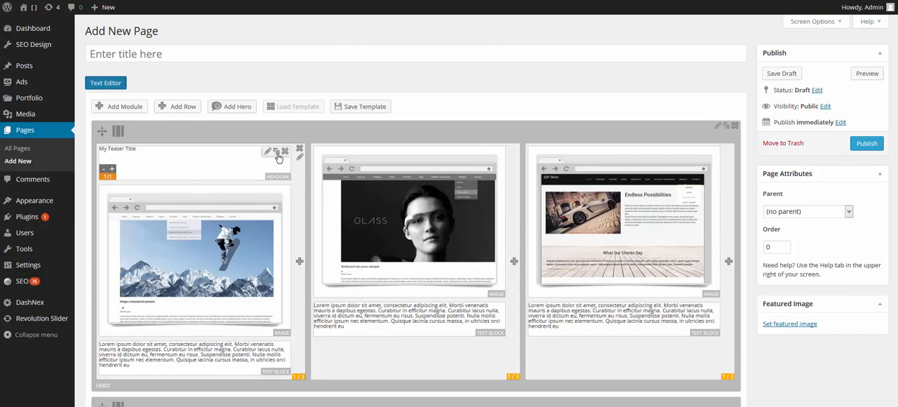
{"action": "left_click", "coordinate": [277, 152]}
{"action": "left_click", "coordinate": [277, 154]}
{"action": "scroll", "coordinate": [294, 232], "scroll_direction": "down", "scroll_amount": 3}
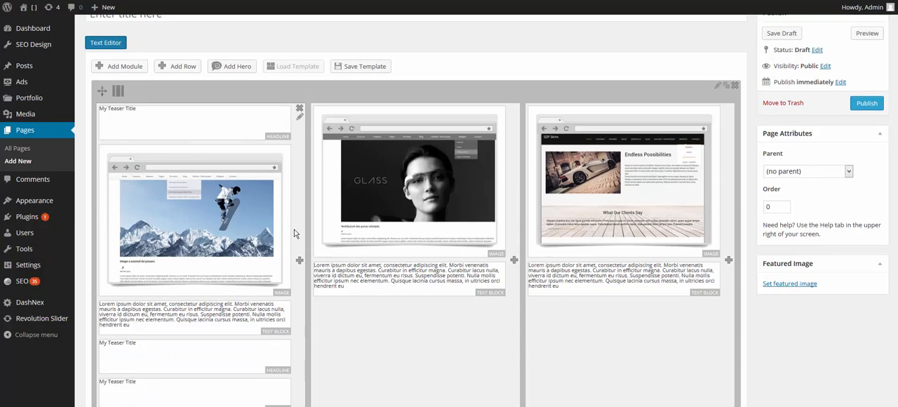
- Move the two cloned "My Teaser Title" headlines above the images in the second and third columns
{"action": "left_click_drag", "start_coordinate": [190, 274], "coordinate": [382, 108]}
{"action": "left_click_drag", "start_coordinate": [242, 253], "coordinate": [631, 30]}
{"action": "scroll", "coordinate": [863, 361], "scroll_direction": "up", "scroll_amount": 3}
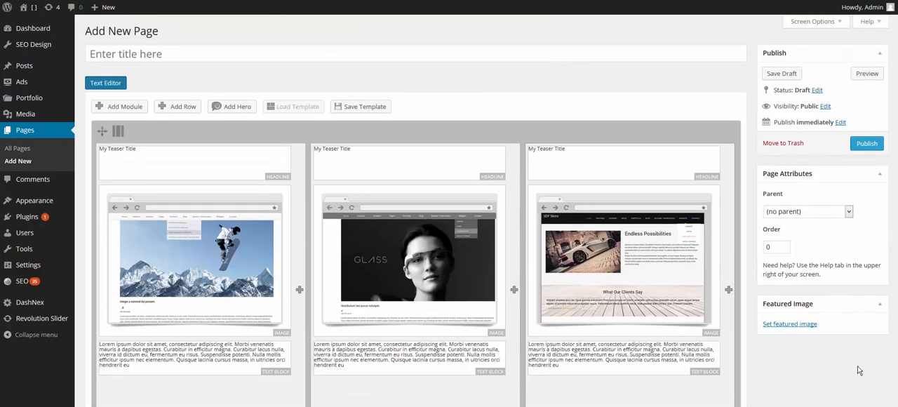
- Title the page "Teaser Box Examples" and publish it
{"action": "left_click", "coordinate": [248, 53]}
{"action": "type", "text": "Tea"}
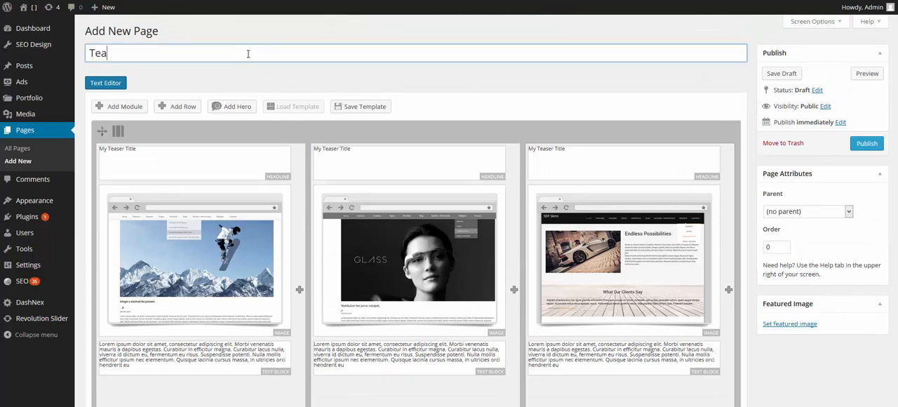
{"action": "type", "text": "ser Box Examples"}
{"action": "left_click", "coordinate": [860, 144]}
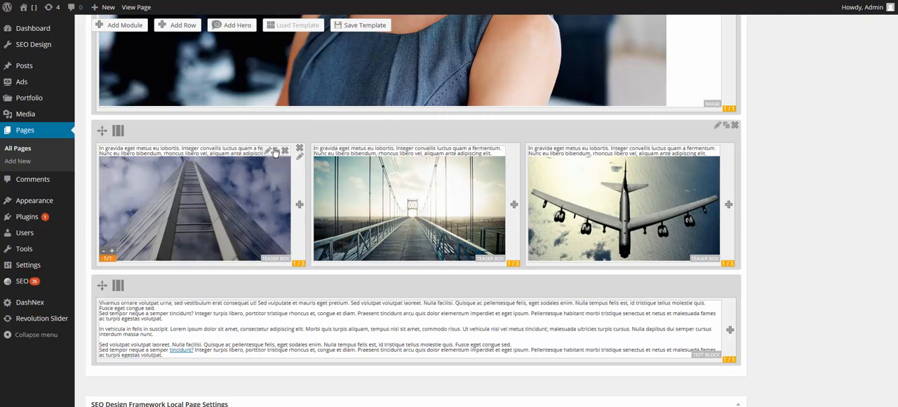
- Add a hero with a 1/3 1/3 1/3 layout between the teaser box row and the text block row
{"action": "left_click", "coordinate": [242, 31]}
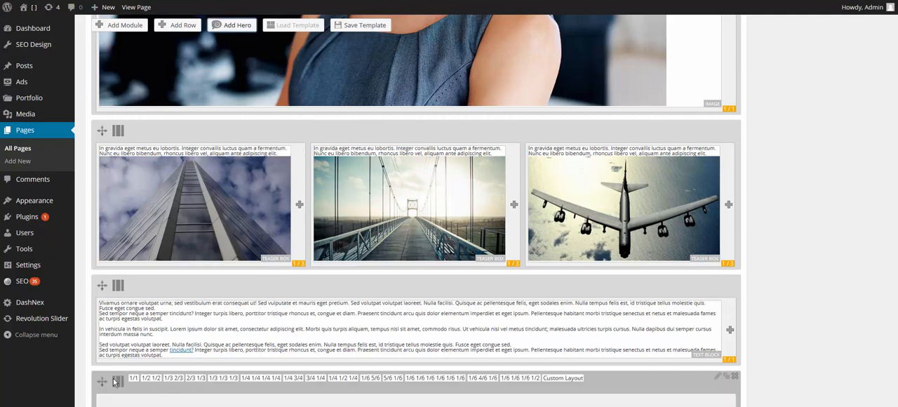
{"action": "left_click_drag", "start_coordinate": [101, 381], "coordinate": [109, 291]}
{"action": "mouse_move", "coordinate": [180, 283]}
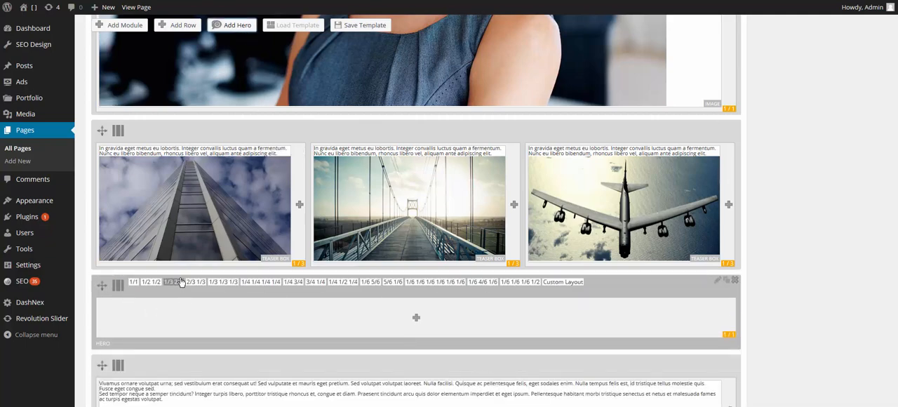
{"action": "left_click", "coordinate": [221, 282]}
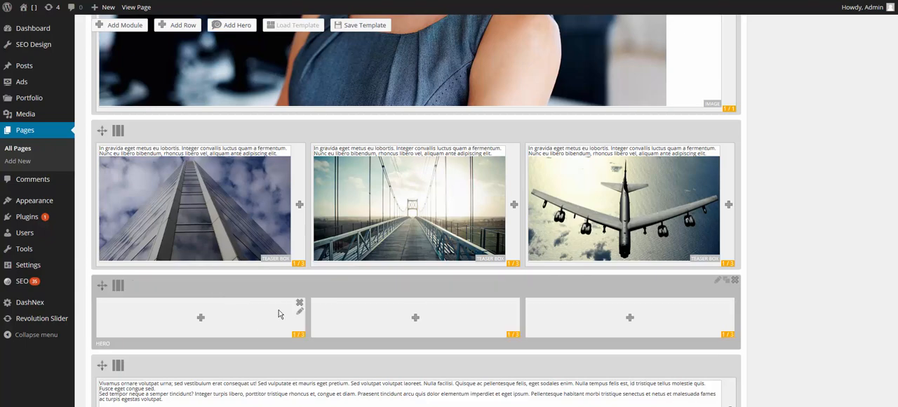
{"action": "left_click", "coordinate": [201, 319]}
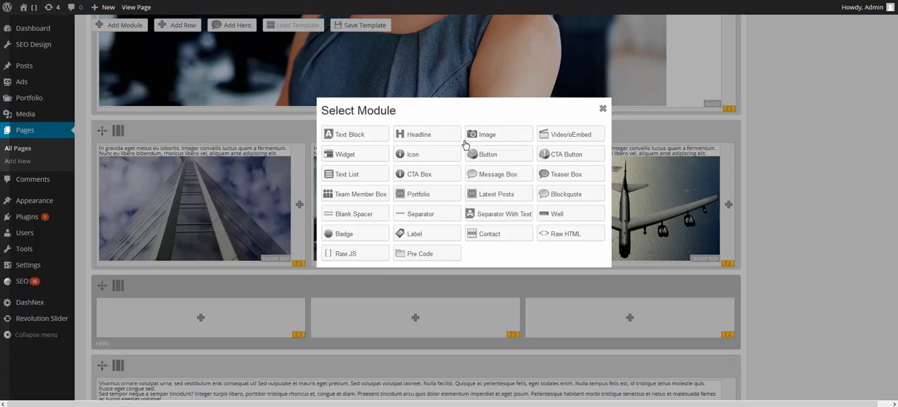
{"action": "left_click", "coordinate": [550, 180]}
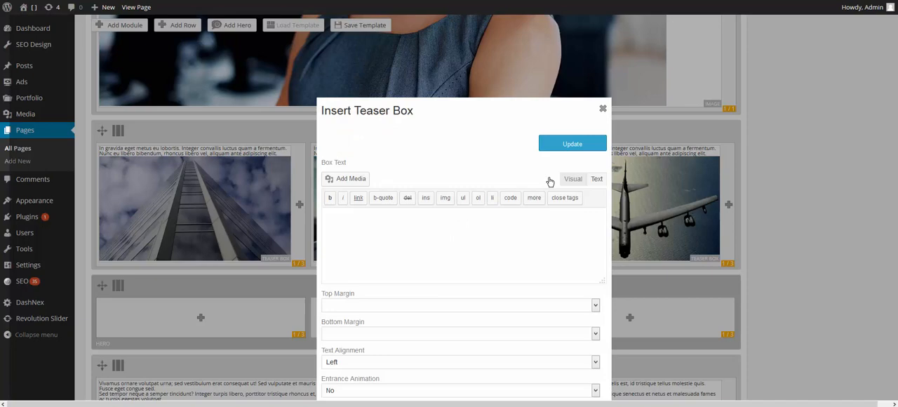
{"action": "left_click", "coordinate": [602, 111]}
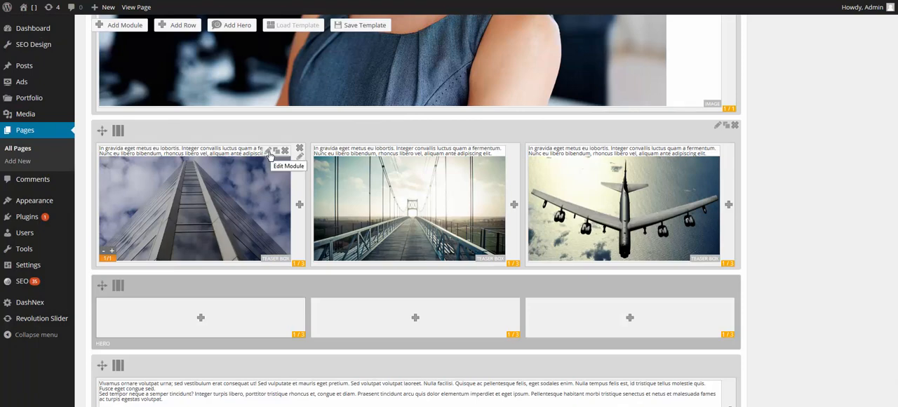
- Open the first column's existing teaser box for editing and examine its box text, margins, text alignment and entrance animation duration choices
{"action": "left_click", "coordinate": [271, 153]}
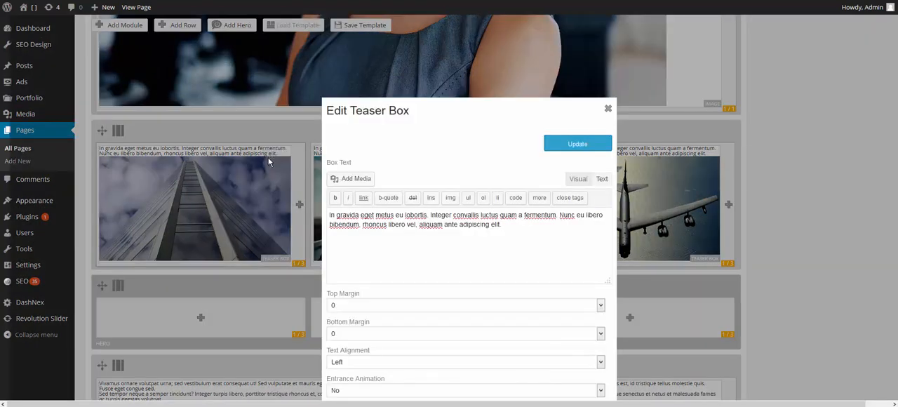
{"action": "scroll", "coordinate": [456, 237], "scroll_direction": "down", "scroll_amount": 3}
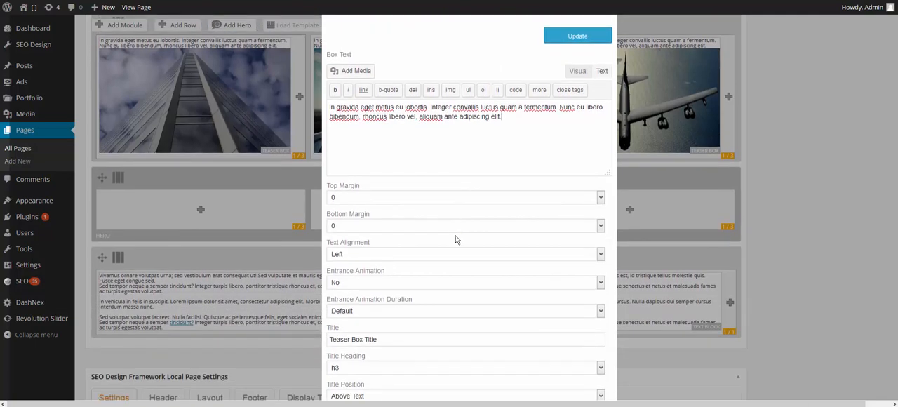
{"action": "scroll", "coordinate": [456, 240], "scroll_direction": "up", "scroll_amount": 2}
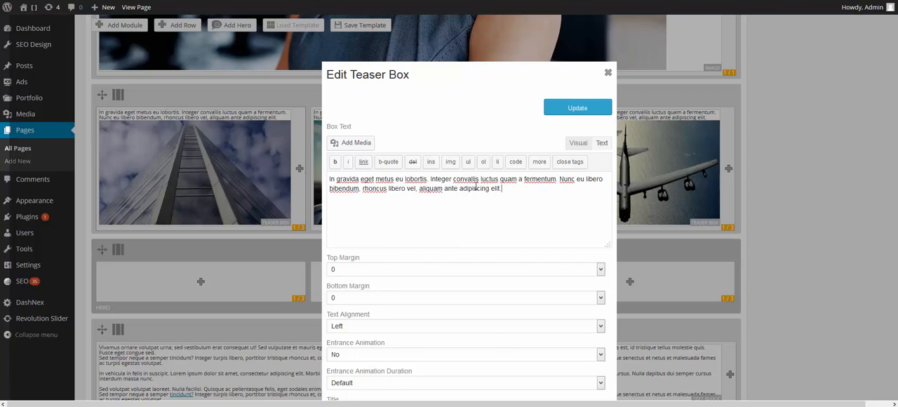
{"action": "scroll", "coordinate": [521, 202], "scroll_direction": "down", "scroll_amount": 3}
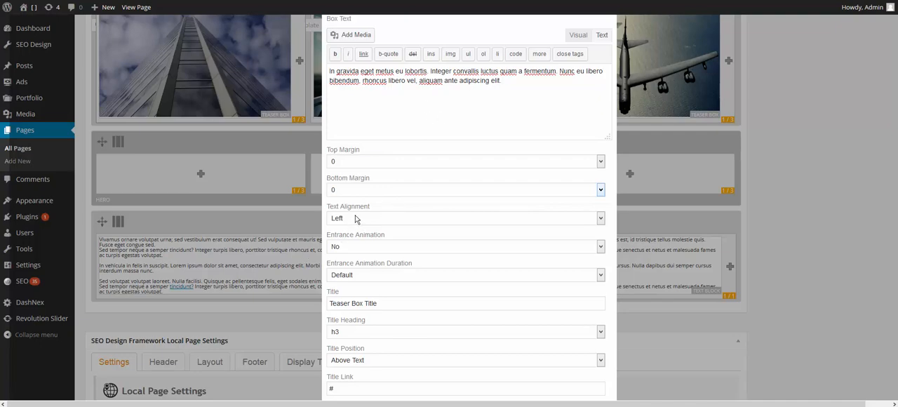
{"action": "scroll", "coordinate": [358, 217], "scroll_direction": "down", "scroll_amount": 1}
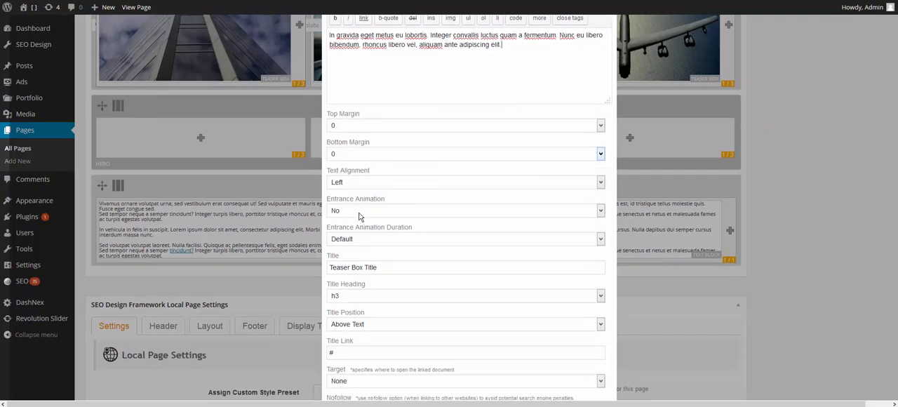
{"action": "scroll", "coordinate": [361, 214], "scroll_direction": "down", "scroll_amount": 1}
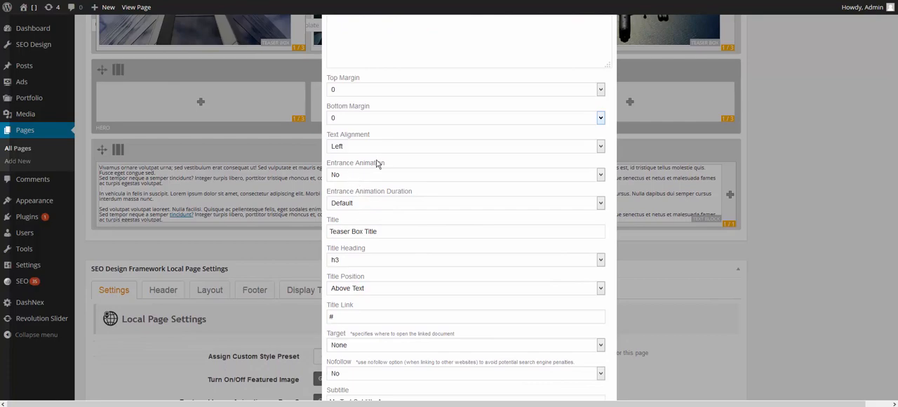
{"action": "left_click", "coordinate": [357, 204]}
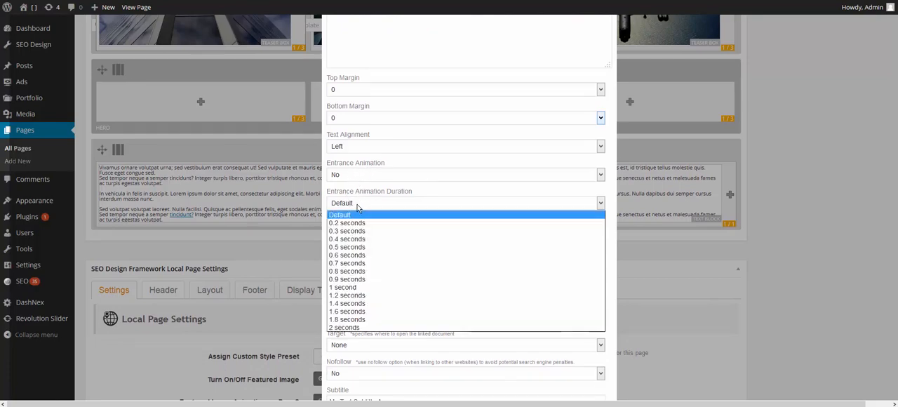
{"action": "left_click", "coordinate": [358, 204]}
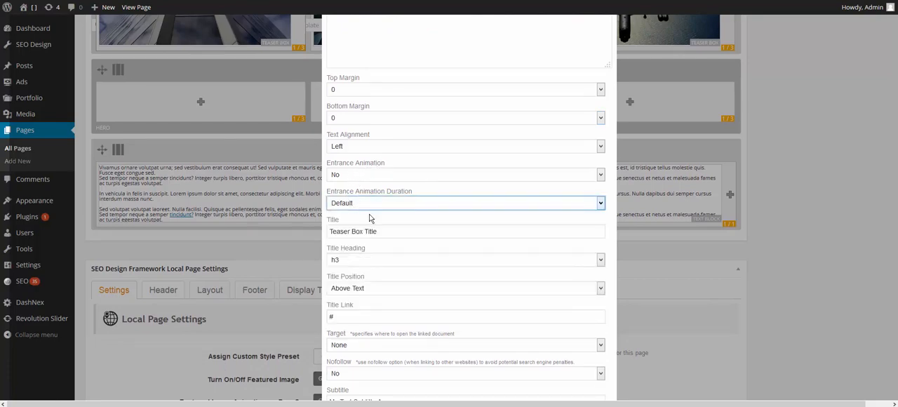
- Examine the teaser box's title text and the available title heading levels
{"action": "scroll", "coordinate": [369, 209], "scroll_direction": "down", "scroll_amount": 1}
{"action": "scroll", "coordinate": [370, 209], "scroll_direction": "down", "scroll_amount": 2}
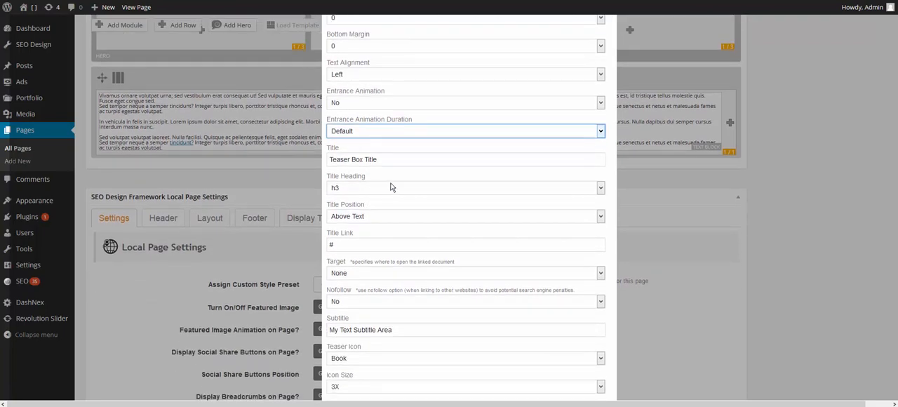
{"action": "left_click", "coordinate": [397, 160]}
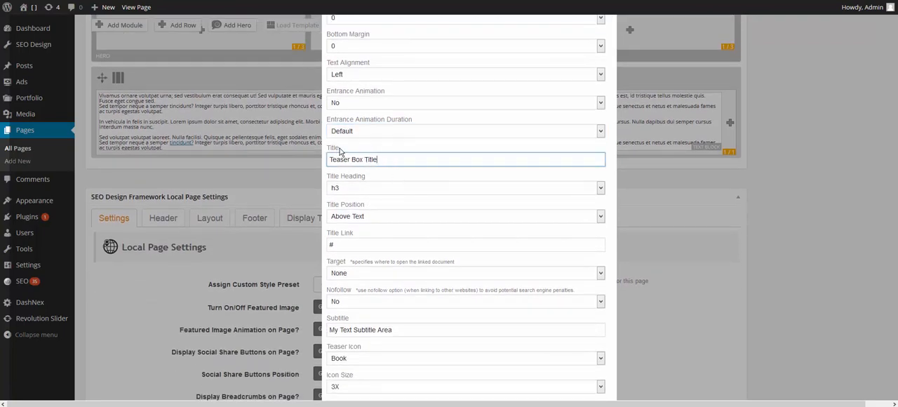
{"action": "left_click", "coordinate": [351, 190]}
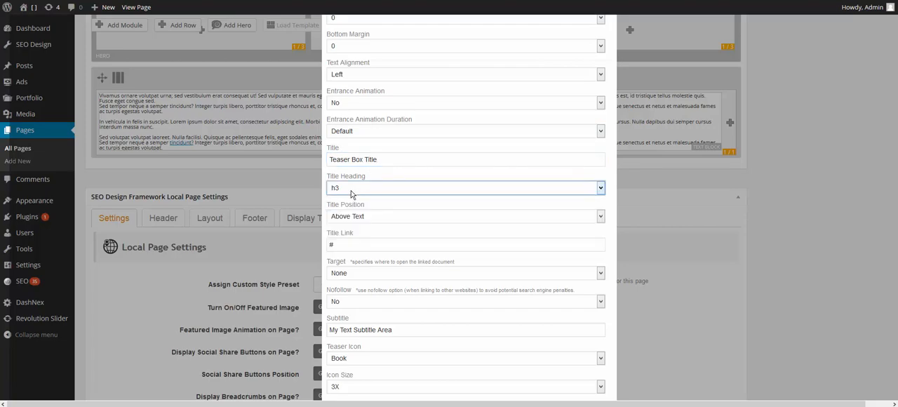
{"action": "left_click", "coordinate": [351, 190]}
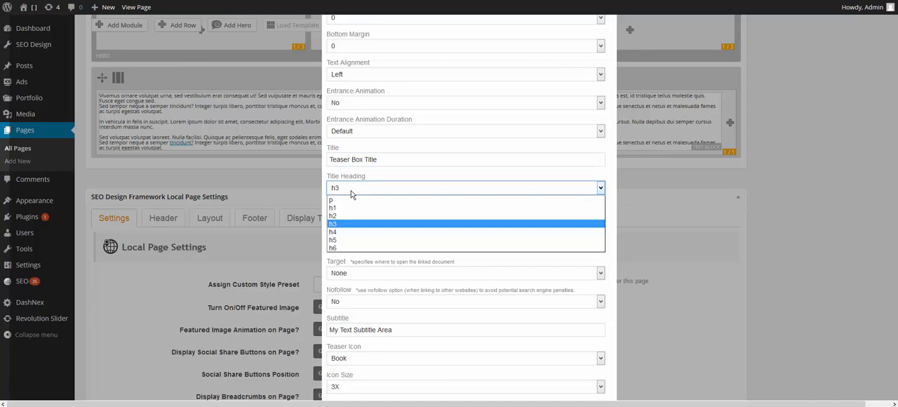
{"action": "left_click", "coordinate": [351, 190]}
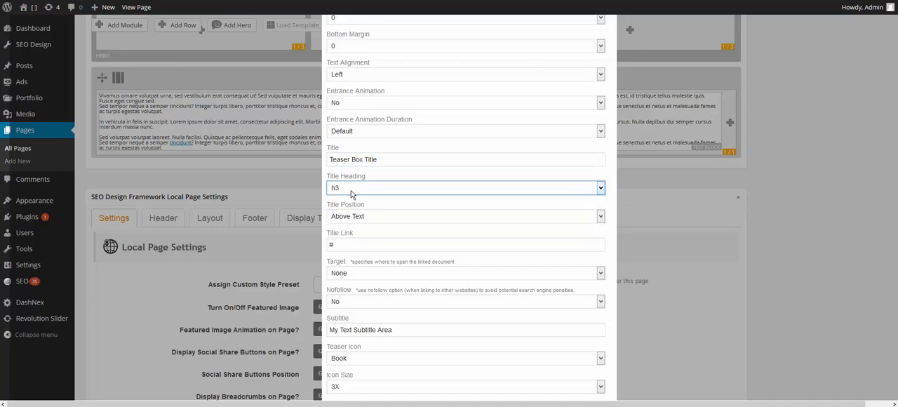
{"action": "left_click", "coordinate": [393, 164]}
{"action": "left_click_drag", "start_coordinate": [394, 164], "coordinate": [322, 162]}
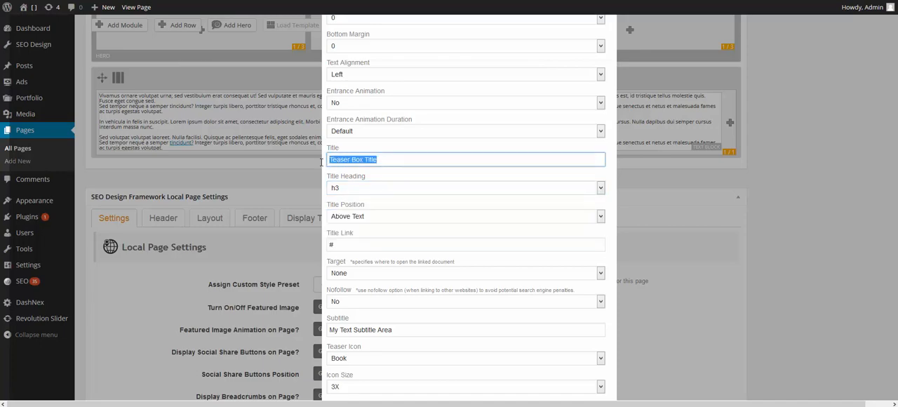
{"action": "left_click", "coordinate": [411, 164]}
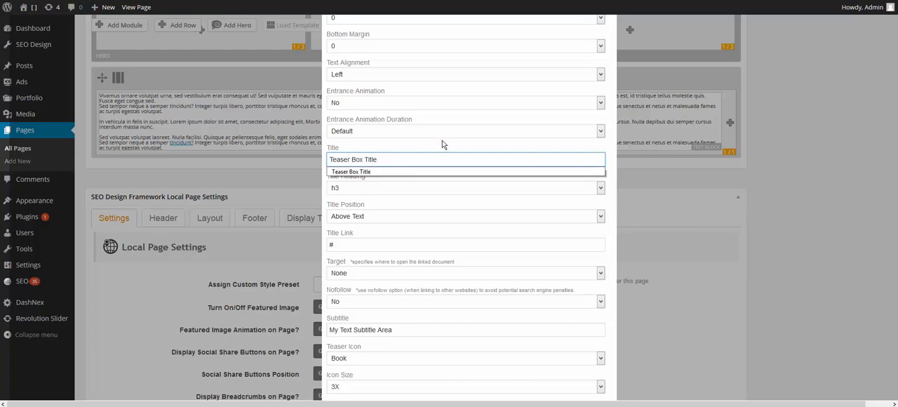
{"action": "left_click", "coordinate": [442, 144]}
- Examine the teaser box's title position, title link, target, nofollow and subtitle settings
{"action": "scroll", "coordinate": [442, 144], "scroll_direction": "down", "scroll_amount": 1}
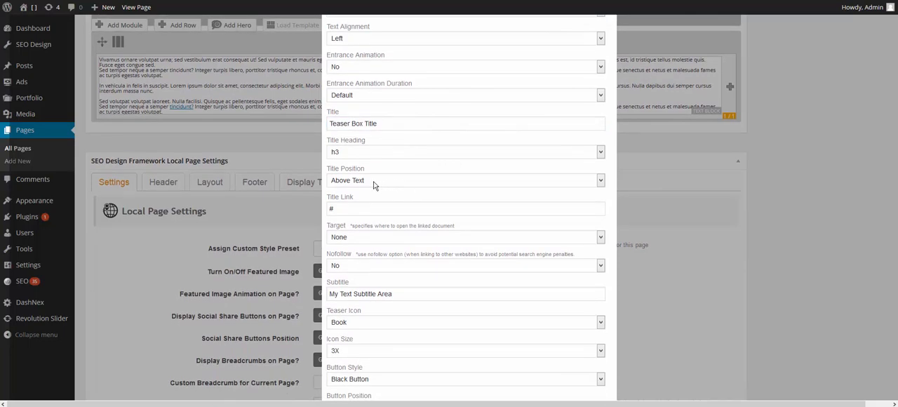
{"action": "scroll", "coordinate": [373, 184], "scroll_direction": "down", "scroll_amount": 1}
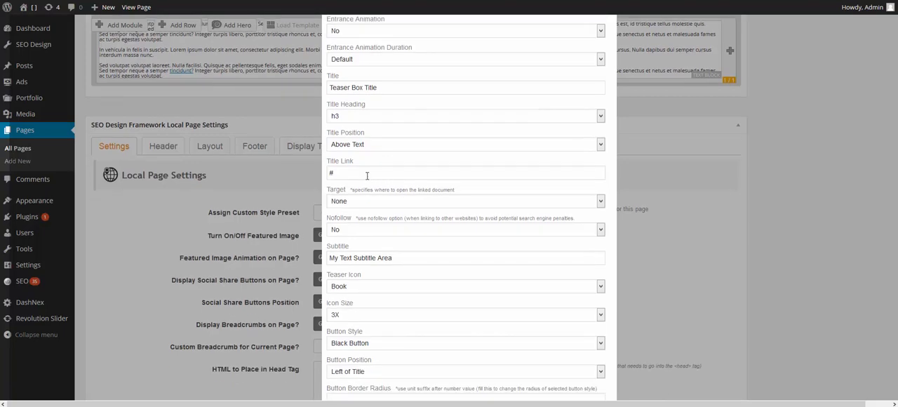
{"action": "left_click", "coordinate": [366, 175]}
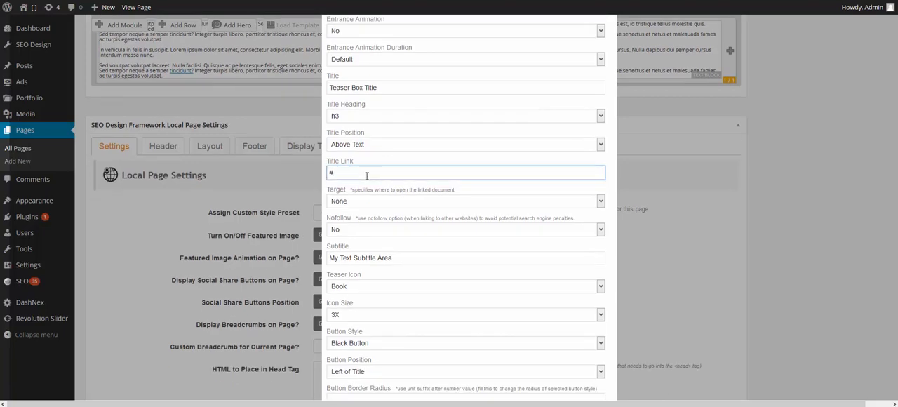
{"action": "scroll", "coordinate": [378, 172], "scroll_direction": "down", "scroll_amount": 1}
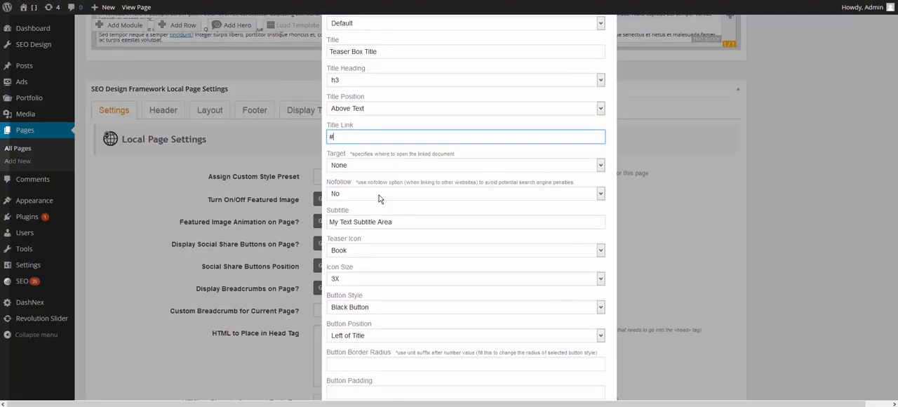
{"action": "scroll", "coordinate": [449, 207], "scroll_direction": "down", "scroll_amount": 2}
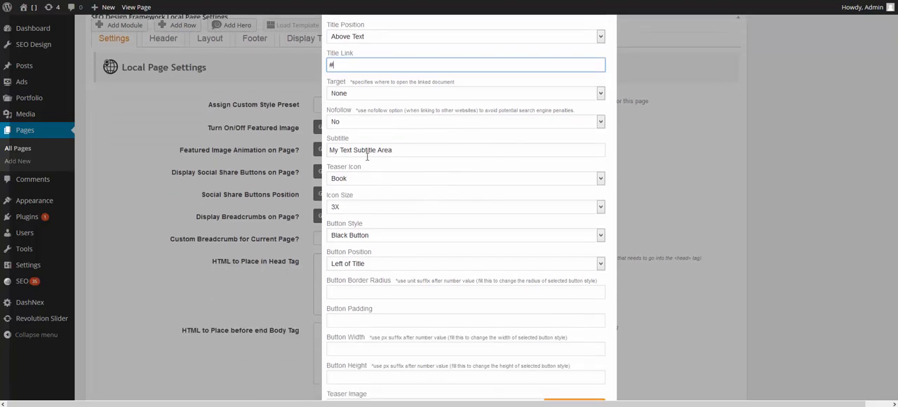
{"action": "left_click", "coordinate": [401, 150]}
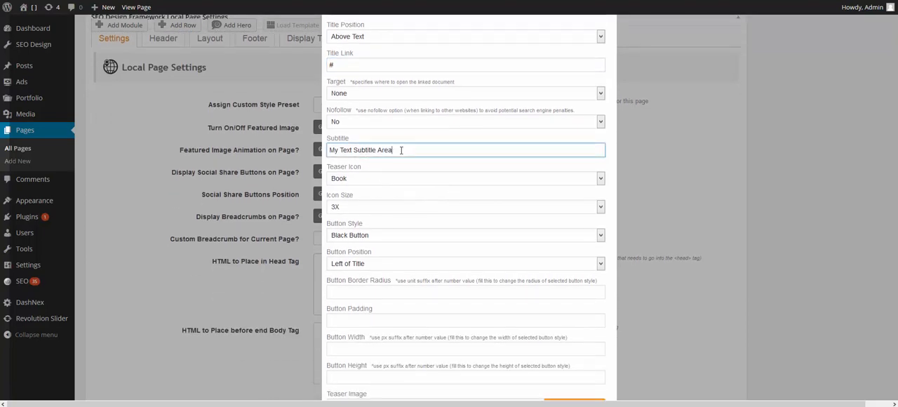
- Examine the available teaser icons and icon size choices for the teaser box
{"action": "left_click", "coordinate": [382, 179]}
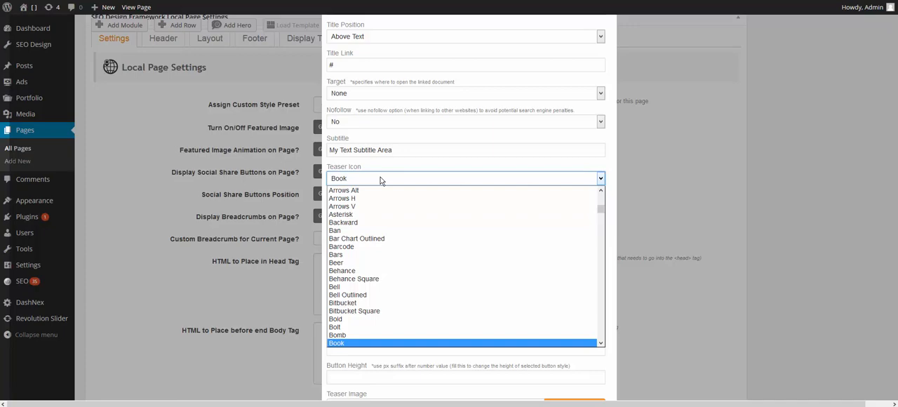
{"action": "left_click", "coordinate": [424, 162]}
{"action": "left_click", "coordinate": [354, 208]}
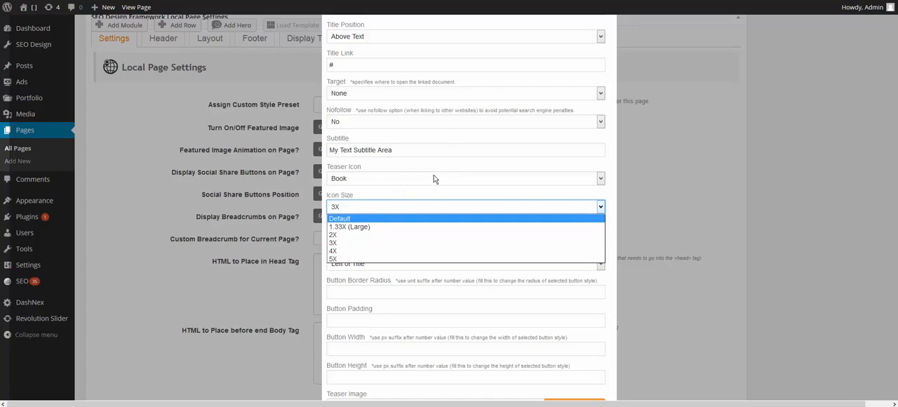
{"action": "left_click", "coordinate": [433, 205]}
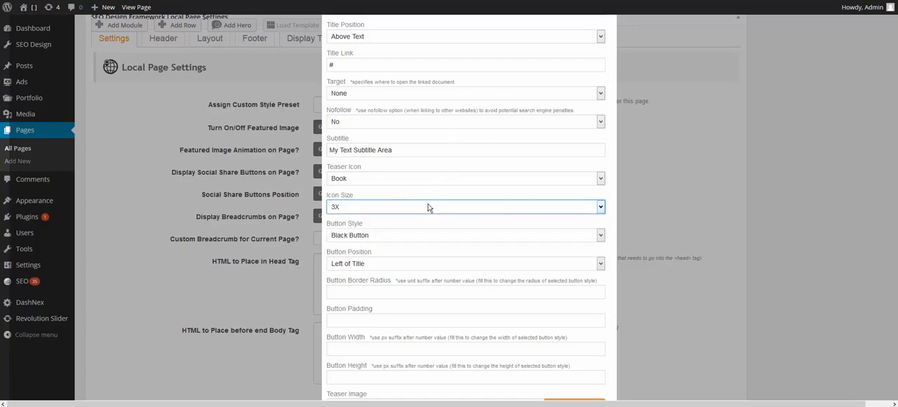
- Examine the teaser box's button style choices and its button position setting
{"action": "scroll", "coordinate": [429, 208], "scroll_direction": "down", "scroll_amount": 1}
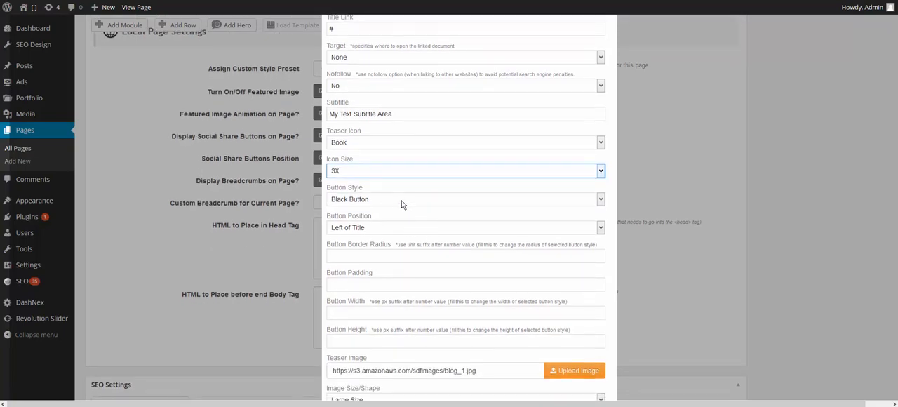
{"action": "left_click", "coordinate": [402, 200]}
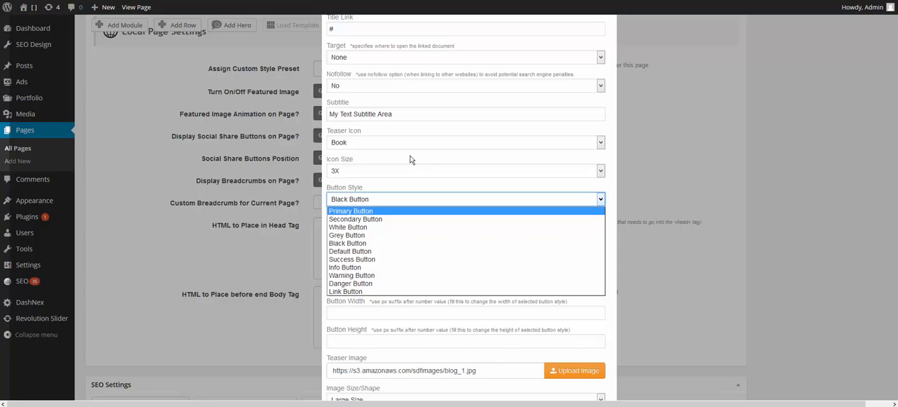
{"action": "left_click", "coordinate": [612, 189]}
{"action": "scroll", "coordinate": [491, 257], "scroll_direction": "down", "scroll_amount": 1}
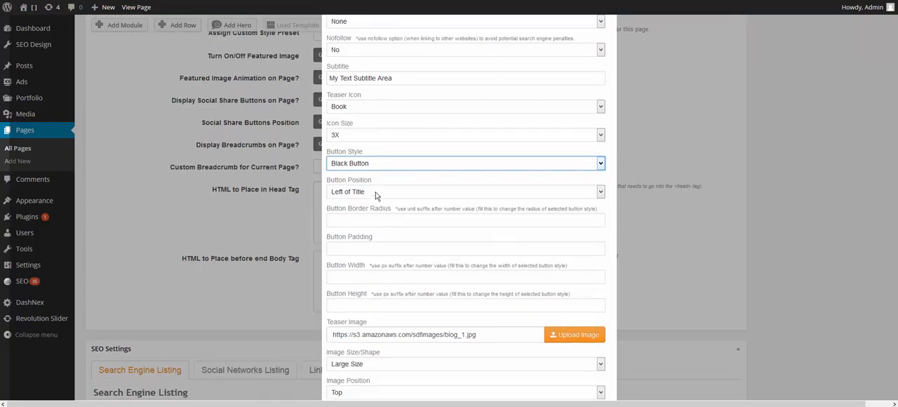
- Examine the teaser box's button border radius, padding, width and height settings
{"action": "scroll", "coordinate": [374, 190], "scroll_direction": "down", "scroll_amount": 1}
{"action": "left_click", "coordinate": [365, 183]}
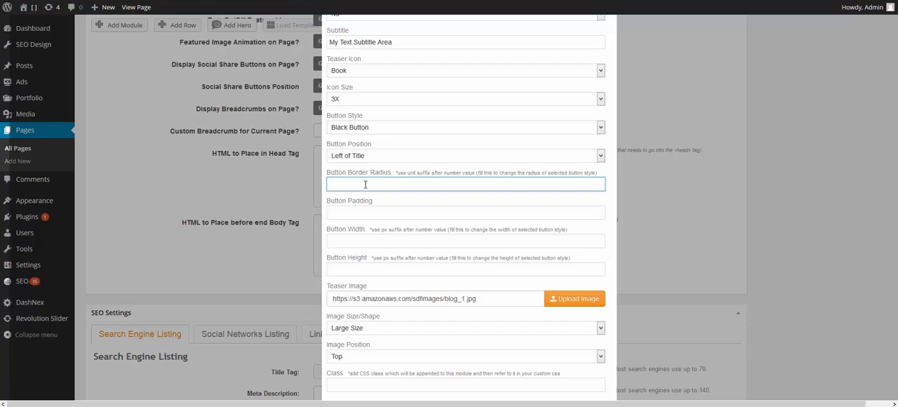
{"action": "left_click", "coordinate": [340, 209]}
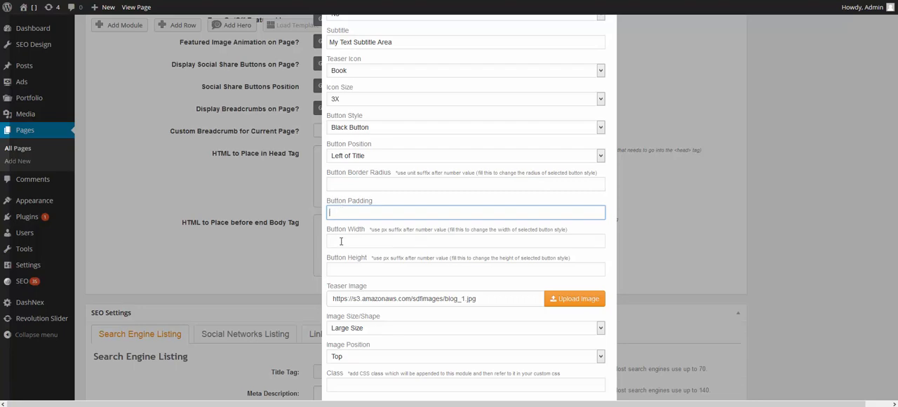
{"action": "left_click", "coordinate": [341, 242]}
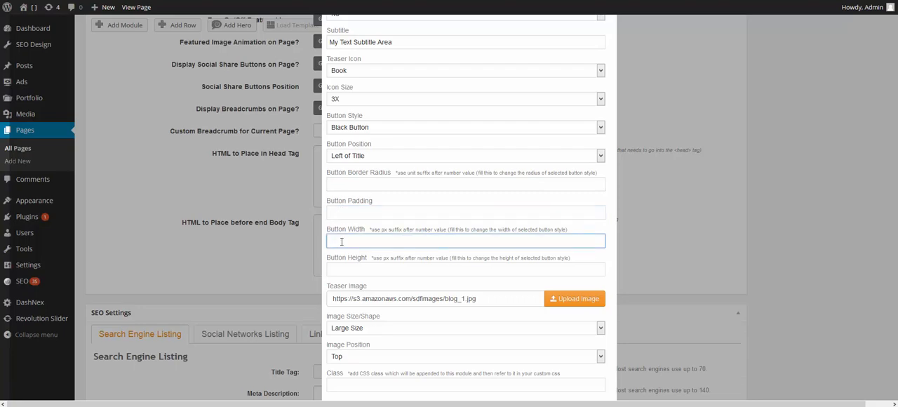
{"action": "scroll", "coordinate": [341, 242], "scroll_direction": "down", "scroll_amount": 2}
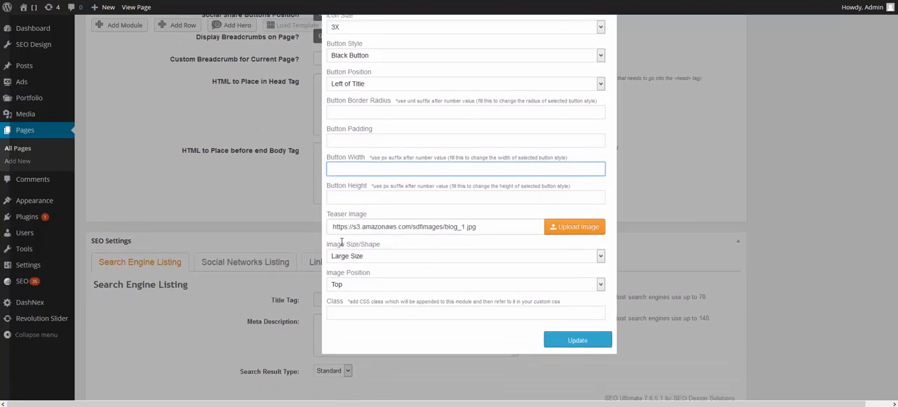
{"action": "left_click", "coordinate": [347, 199]}
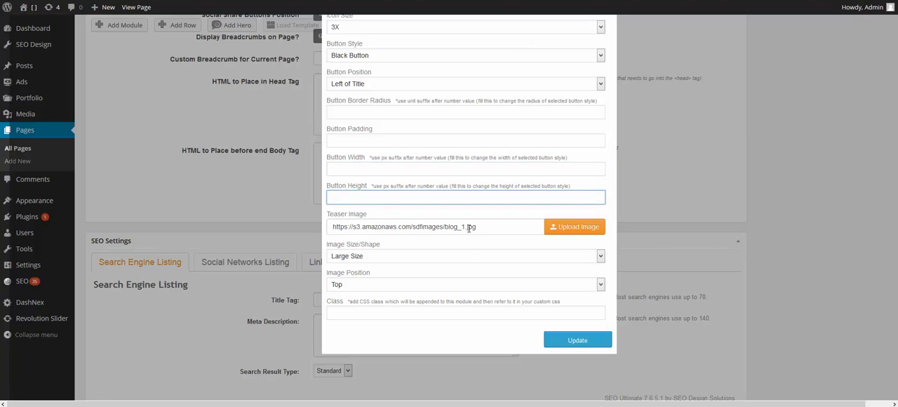
- Examine the teaser image's size and shape choices and image position, and close the module settings by updating the teaser box
{"action": "left_click", "coordinate": [374, 258]}
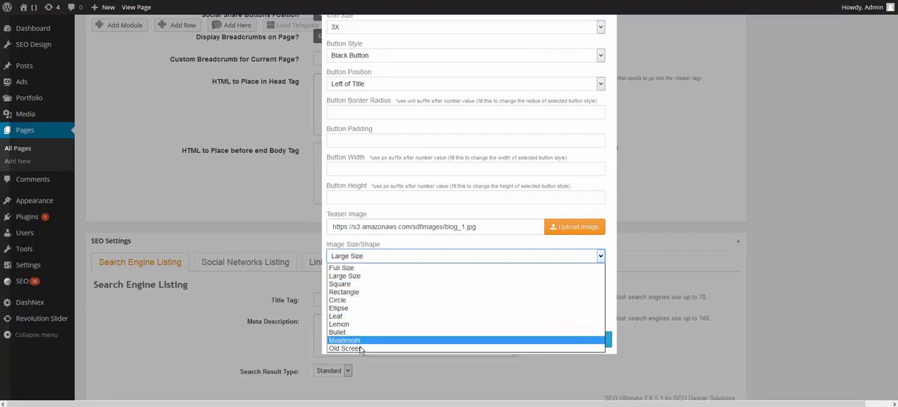
{"action": "left_click", "coordinate": [478, 244]}
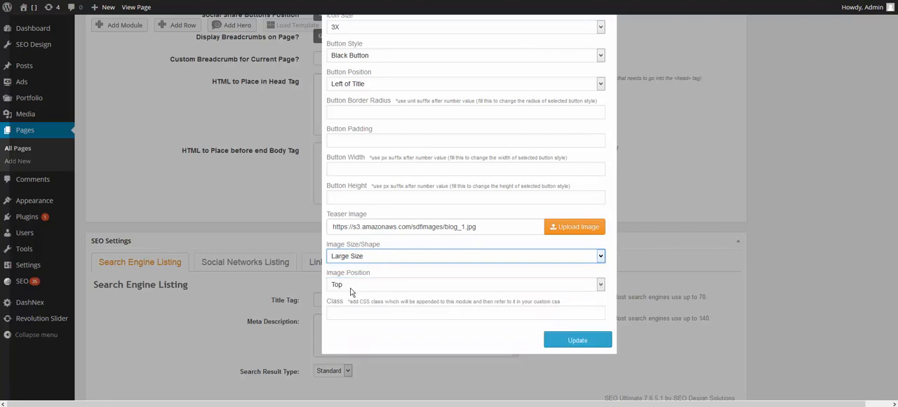
{"action": "left_click", "coordinate": [584, 340]}
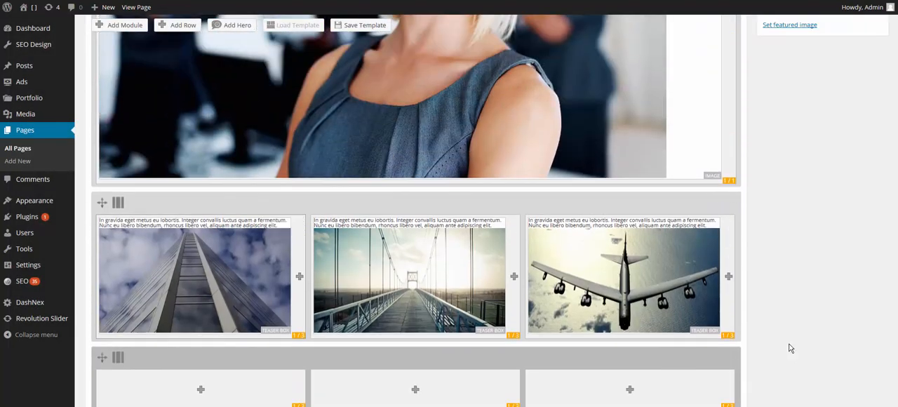
- Update the Home page and view the three teaser boxes and their body text on the live page
{"action": "scroll", "coordinate": [839, 308], "scroll_direction": "up", "scroll_amount": 4}
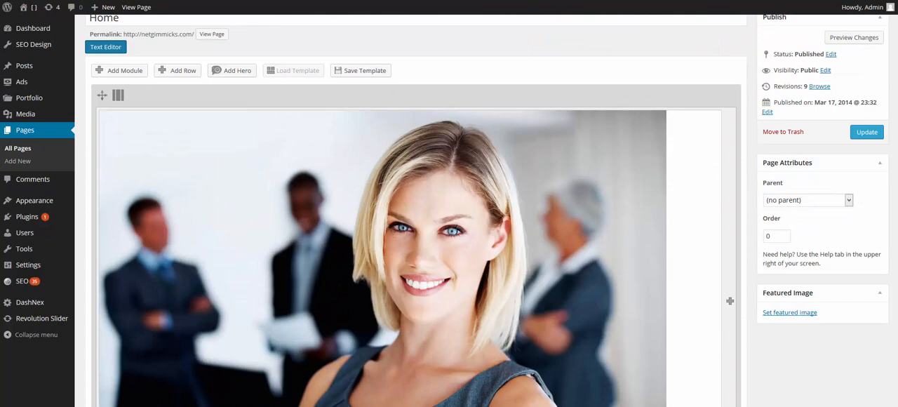
{"action": "left_click", "coordinate": [877, 132]}
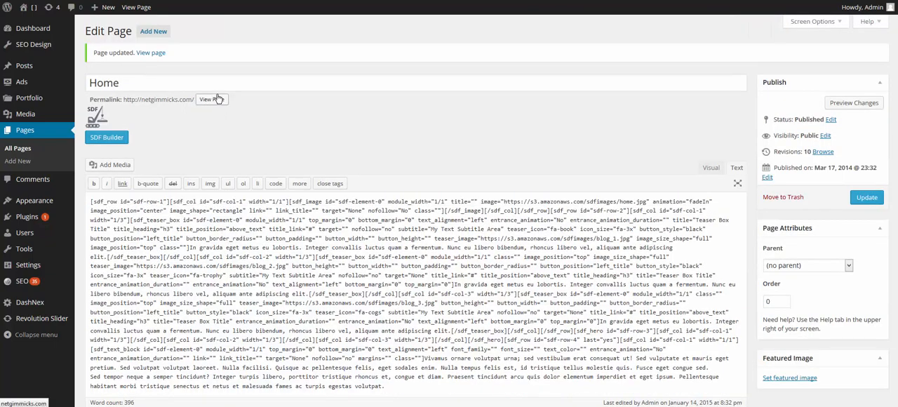
{"action": "left_click", "coordinate": [217, 99]}
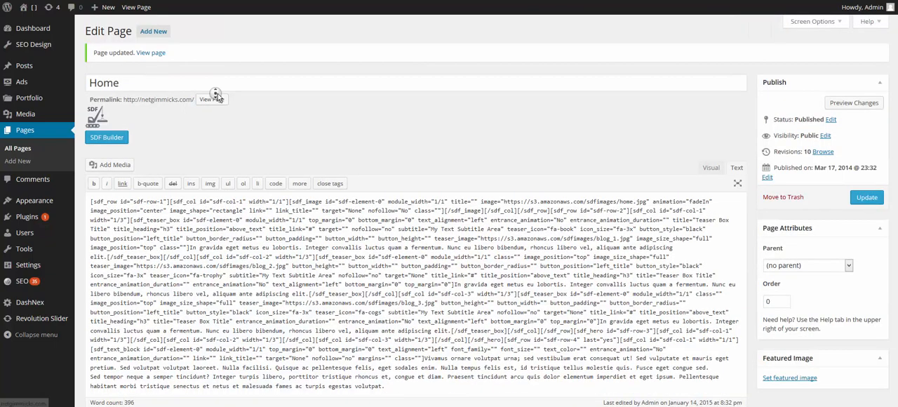
{"action": "scroll", "coordinate": [774, 176], "scroll_direction": "down", "scroll_amount": 4}
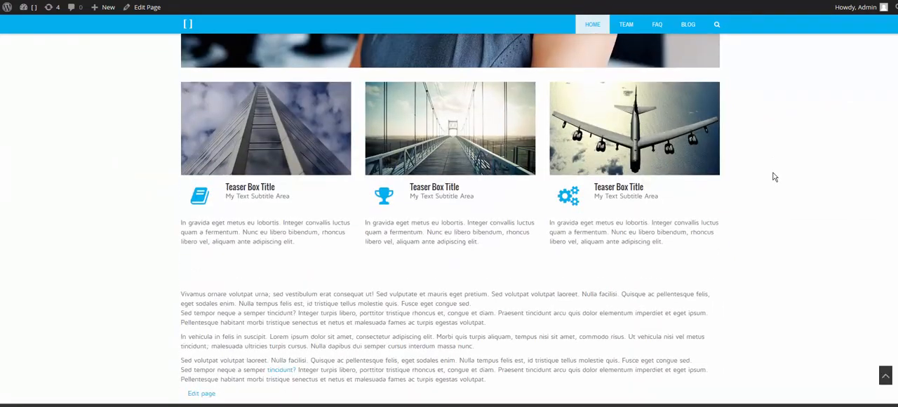
{"action": "scroll", "coordinate": [775, 177], "scroll_direction": "up", "scroll_amount": 1}
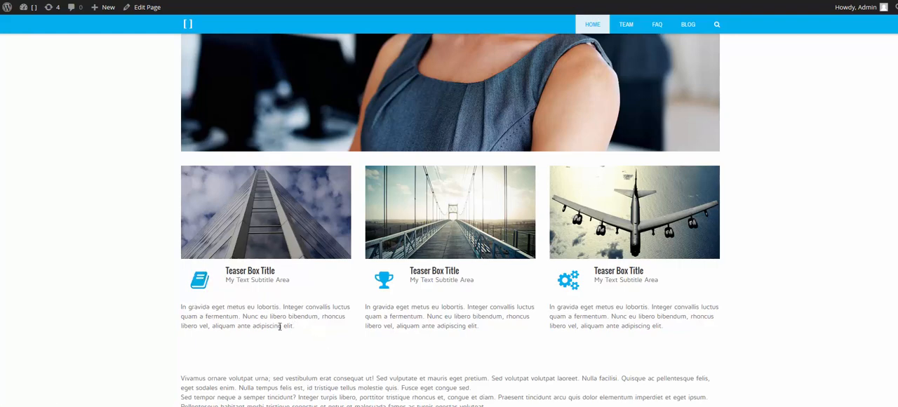
{"action": "left_click_drag", "start_coordinate": [300, 331], "coordinate": [174, 311]}
{"action": "left_click", "coordinate": [261, 348]}
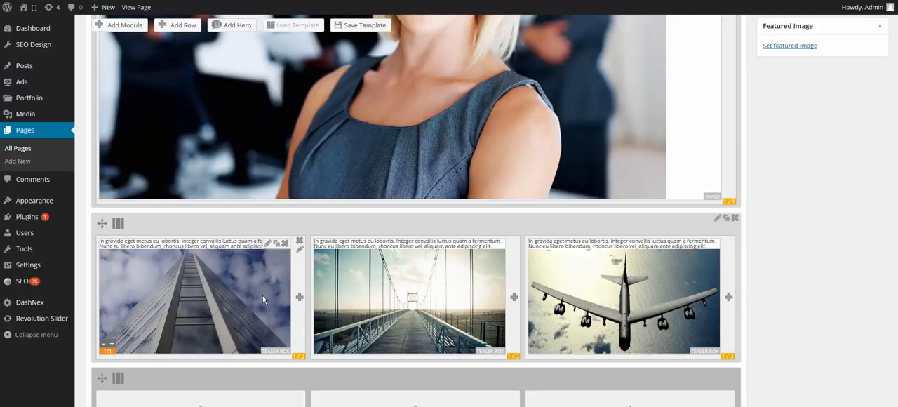
- Set the image position of the first column's teaser box to Bottom and update the module
{"action": "left_click", "coordinate": [269, 246]}
{"action": "scroll", "coordinate": [591, 245], "scroll_direction": "down", "scroll_amount": 10}
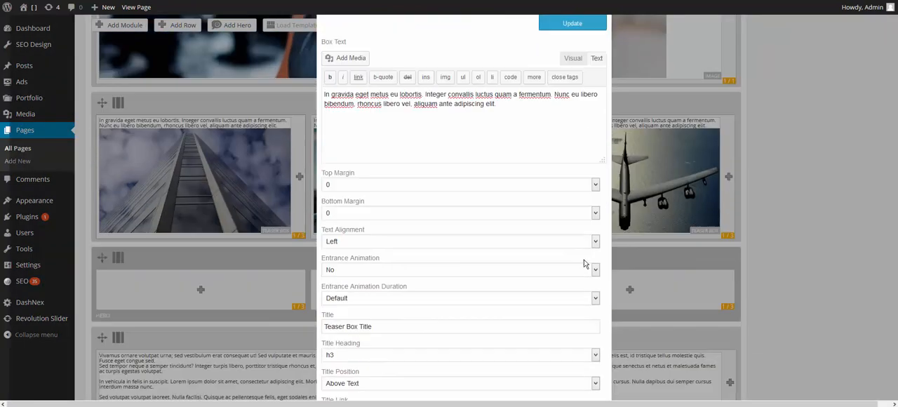
{"action": "scroll", "coordinate": [578, 262], "scroll_direction": "down", "scroll_amount": 1}
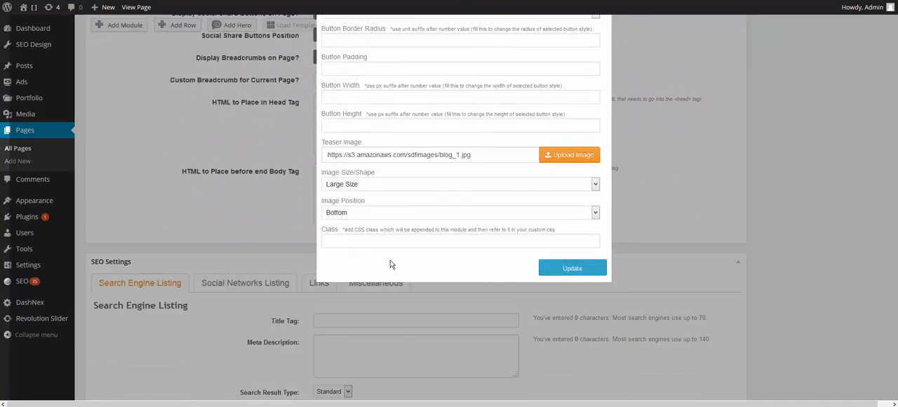
{"action": "left_click", "coordinate": [354, 218]}
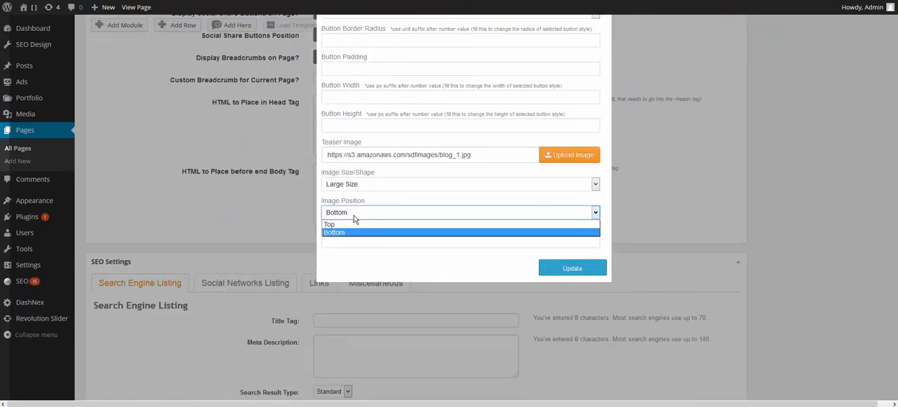
{"action": "left_click", "coordinate": [359, 232]}
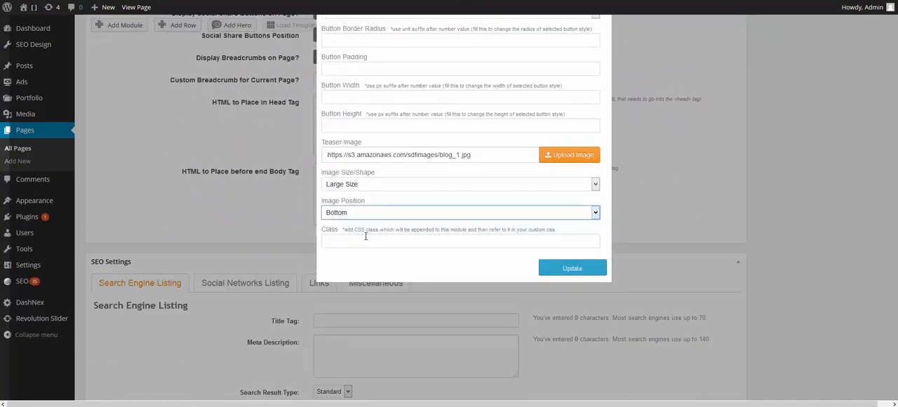
{"action": "left_click", "coordinate": [545, 271]}
- Save the page with the changed image position and check the teaser boxes' layout on the live page
{"action": "scroll", "coordinate": [708, 293], "scroll_direction": "up", "scroll_amount": 4}
{"action": "scroll", "coordinate": [717, 298], "scroll_direction": "up", "scroll_amount": 10}
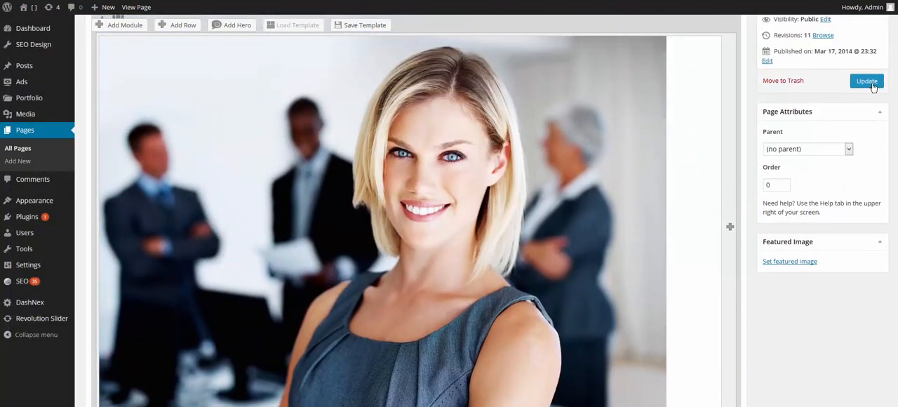
{"action": "left_click", "coordinate": [871, 84]}
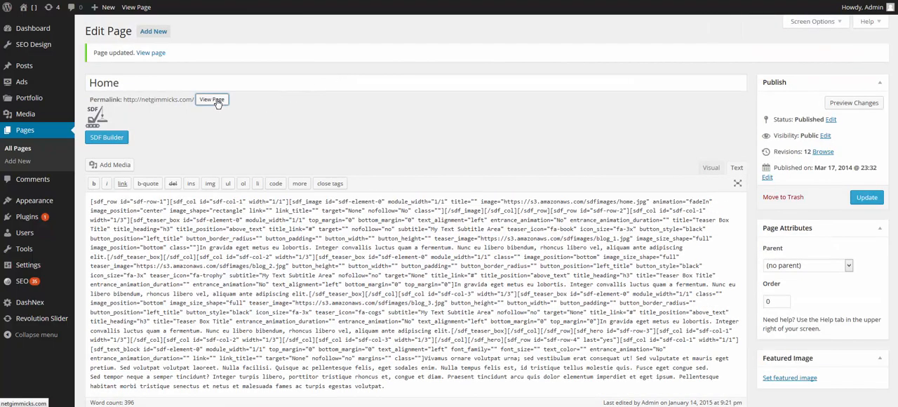
{"action": "left_click", "coordinate": [212, 99]}
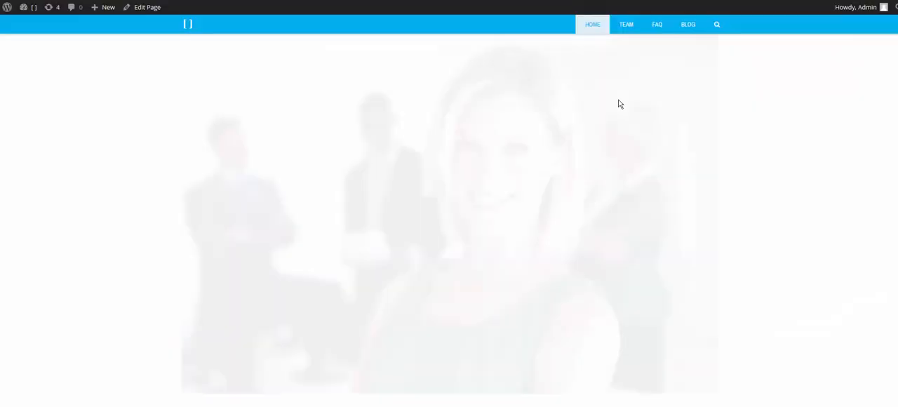
{"action": "scroll", "coordinate": [664, 176], "scroll_direction": "down", "scroll_amount": 4}
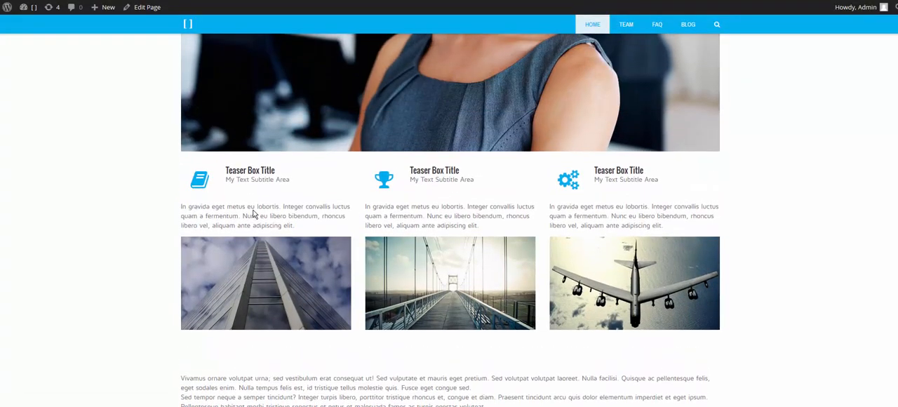